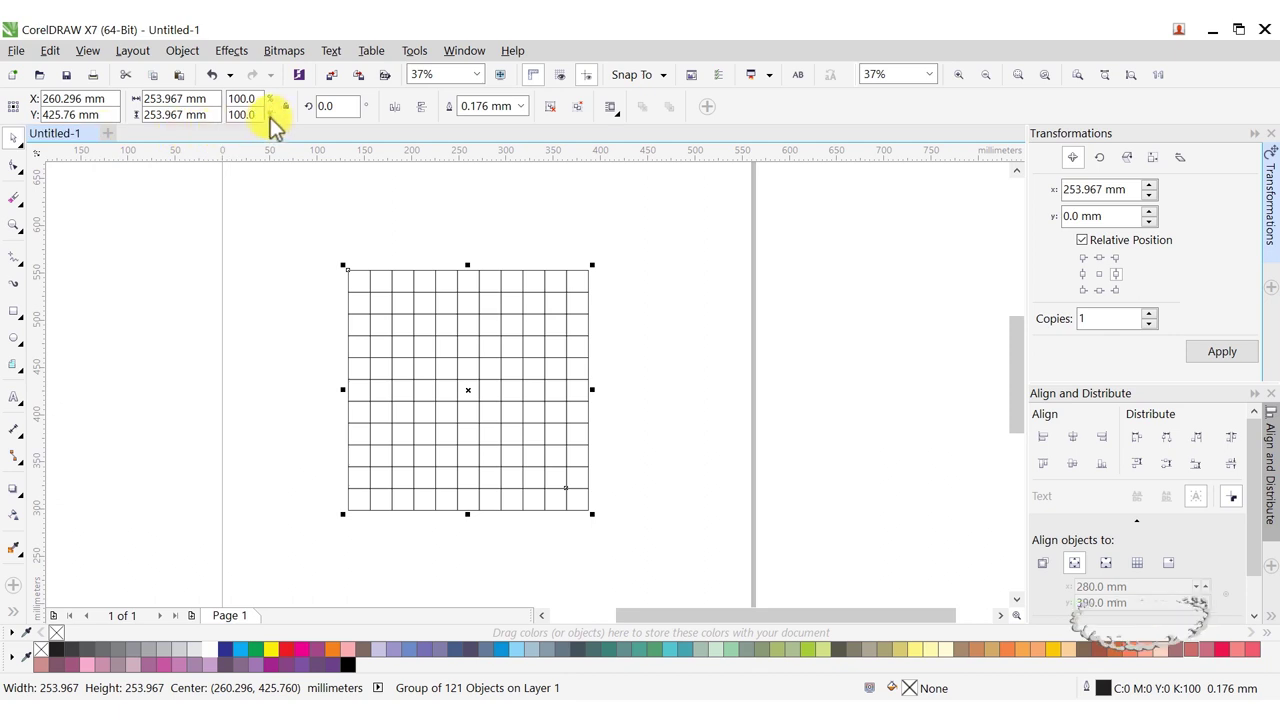
Step: Resize the square grid group to 50 mm wide and 50 mm high
left_click(171, 100)
type("5")
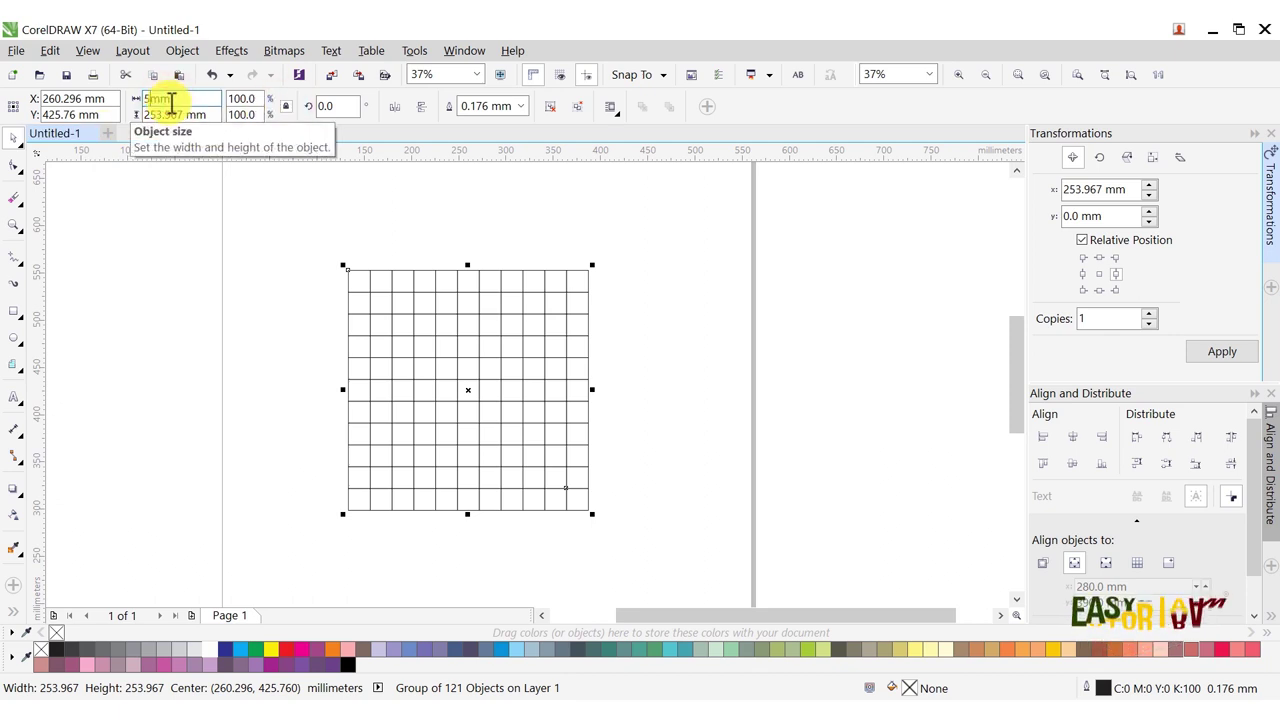
type("50")
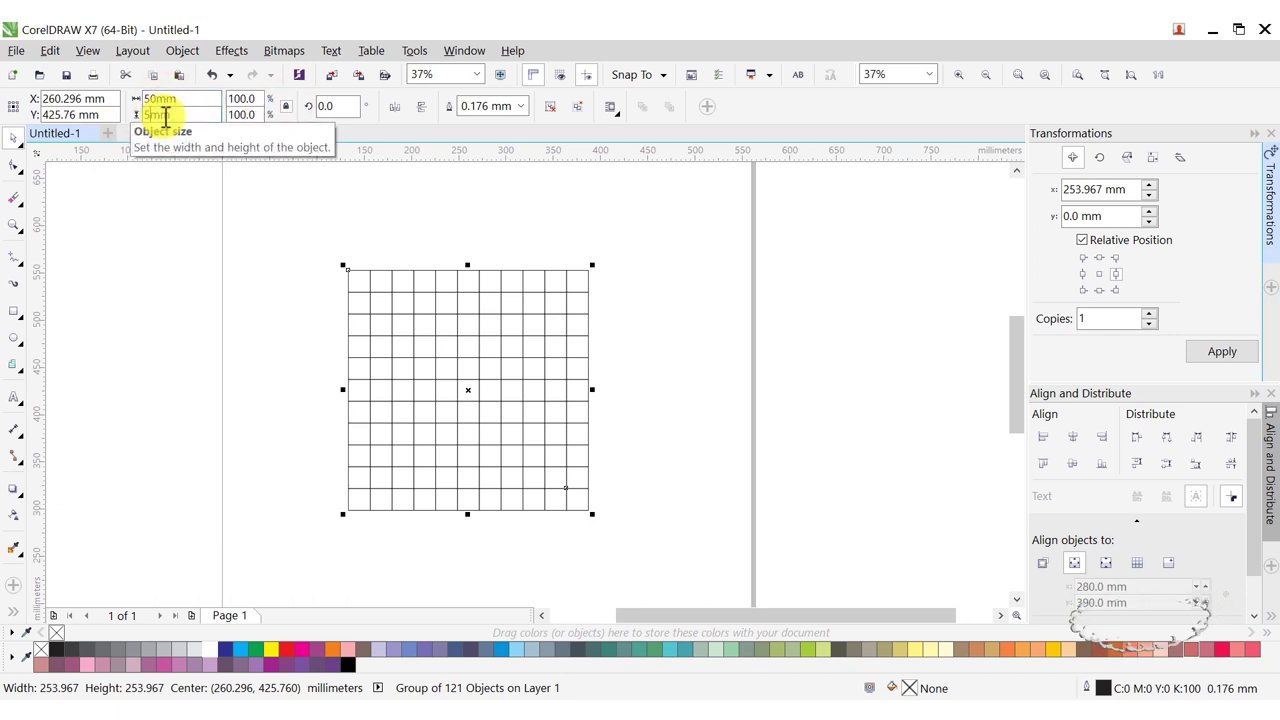
key("Return")
scroll(491, 389, "up", 4)
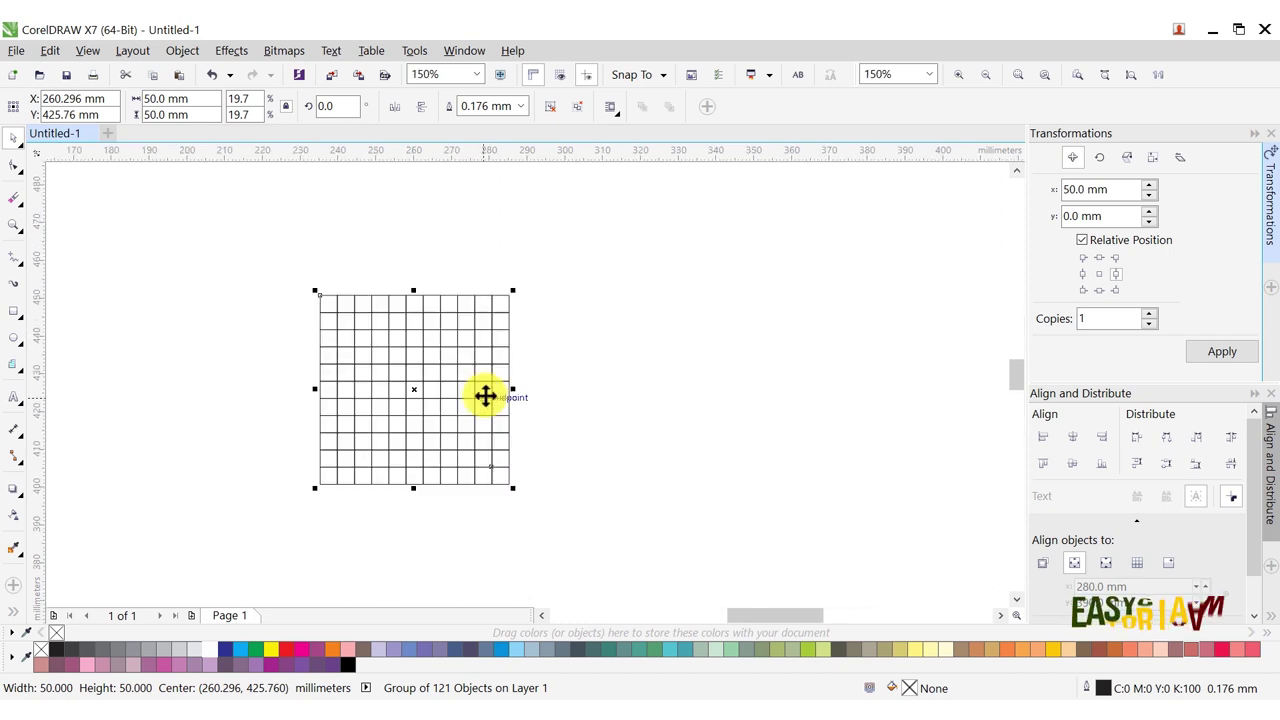
Step: Draw a 45.455 mm square between the centres of the grid's corner cells and widen it symmetrically to 50 mm
left_click(15, 313)
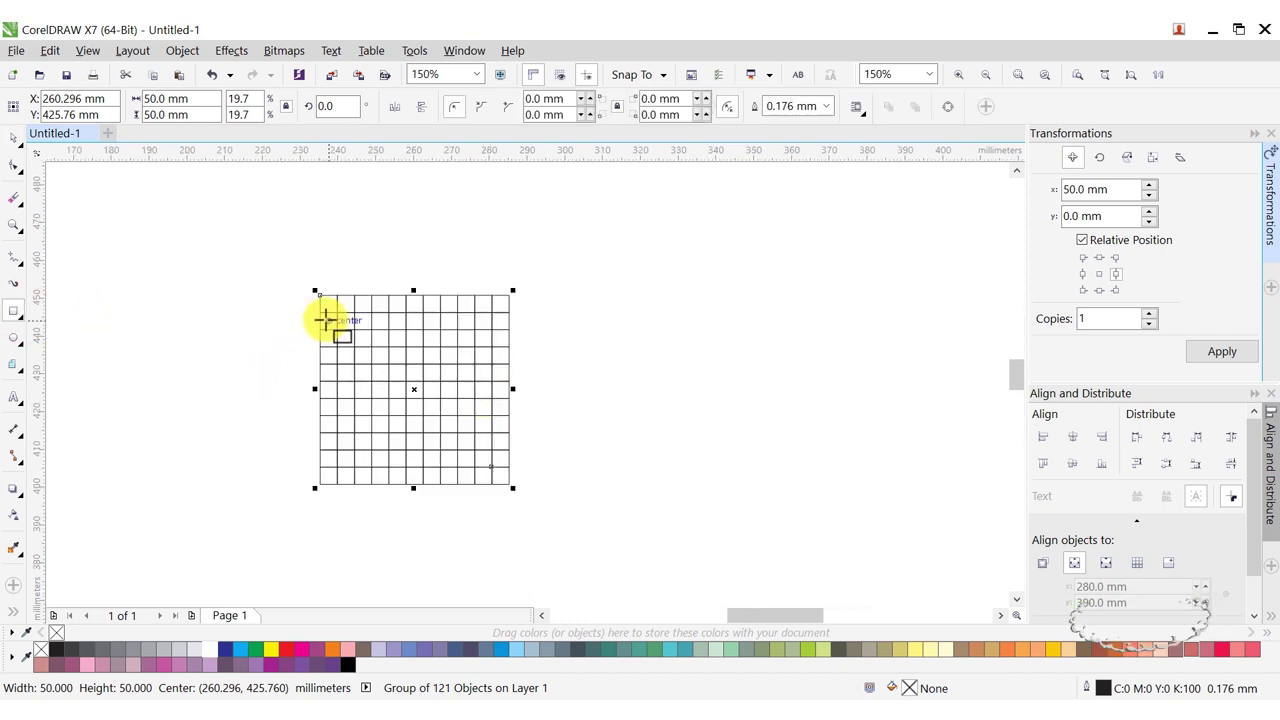
left_click_drag(329, 306, 500, 479)
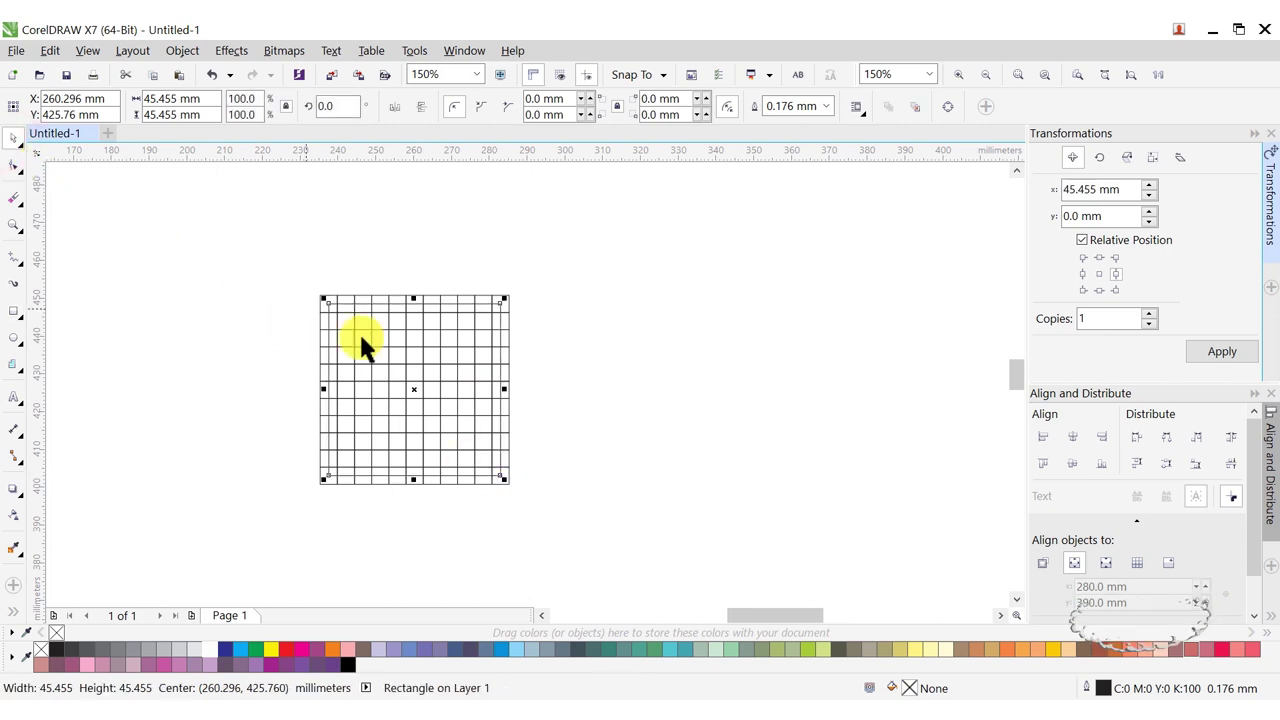
scroll(488, 340, "up", 2)
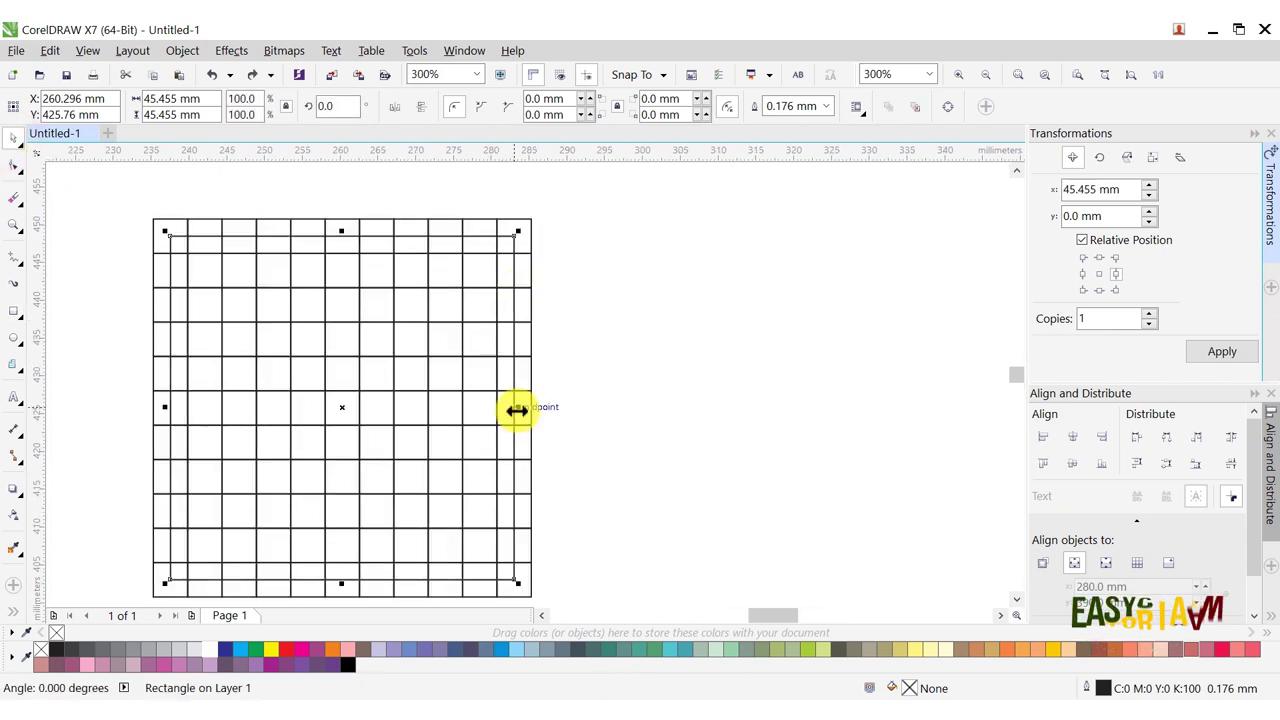
left_click_drag(516, 410, 534, 409)
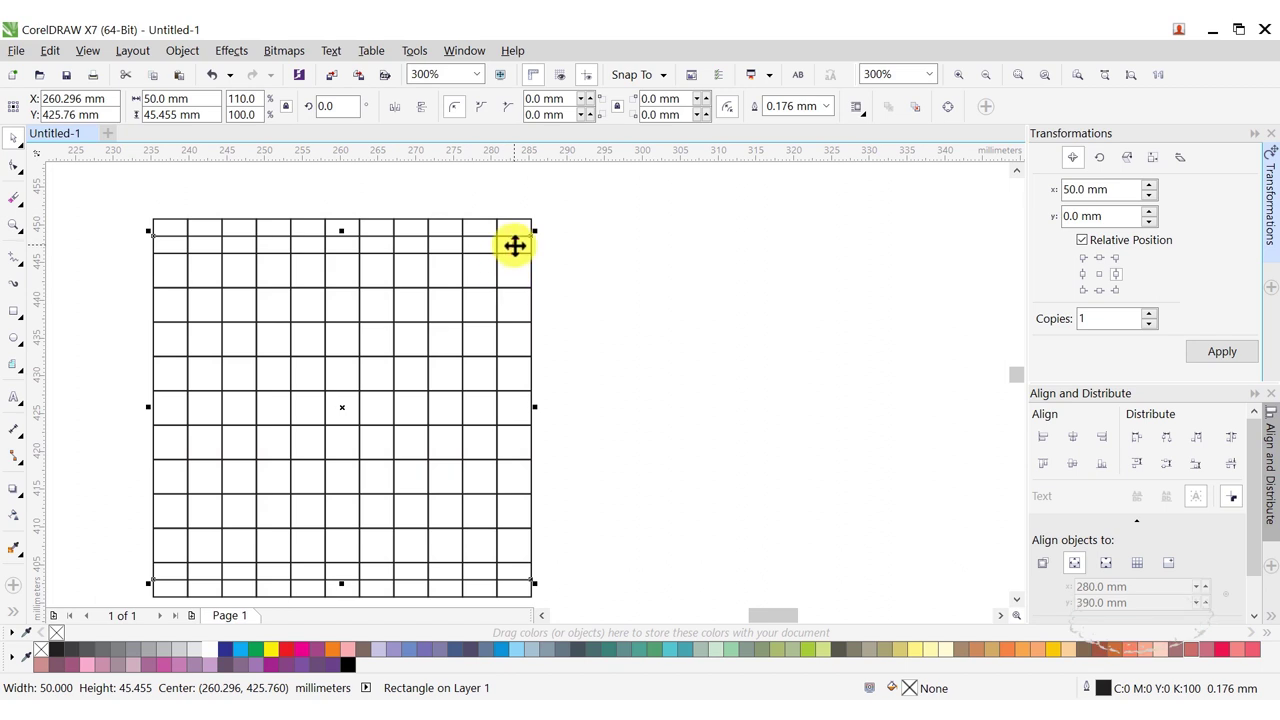
Step: Make a copy of the widened rectangle rotated to 270 degrees about the grid's centre
left_click(514, 245)
left_click_drag(537, 231, 487, 573)
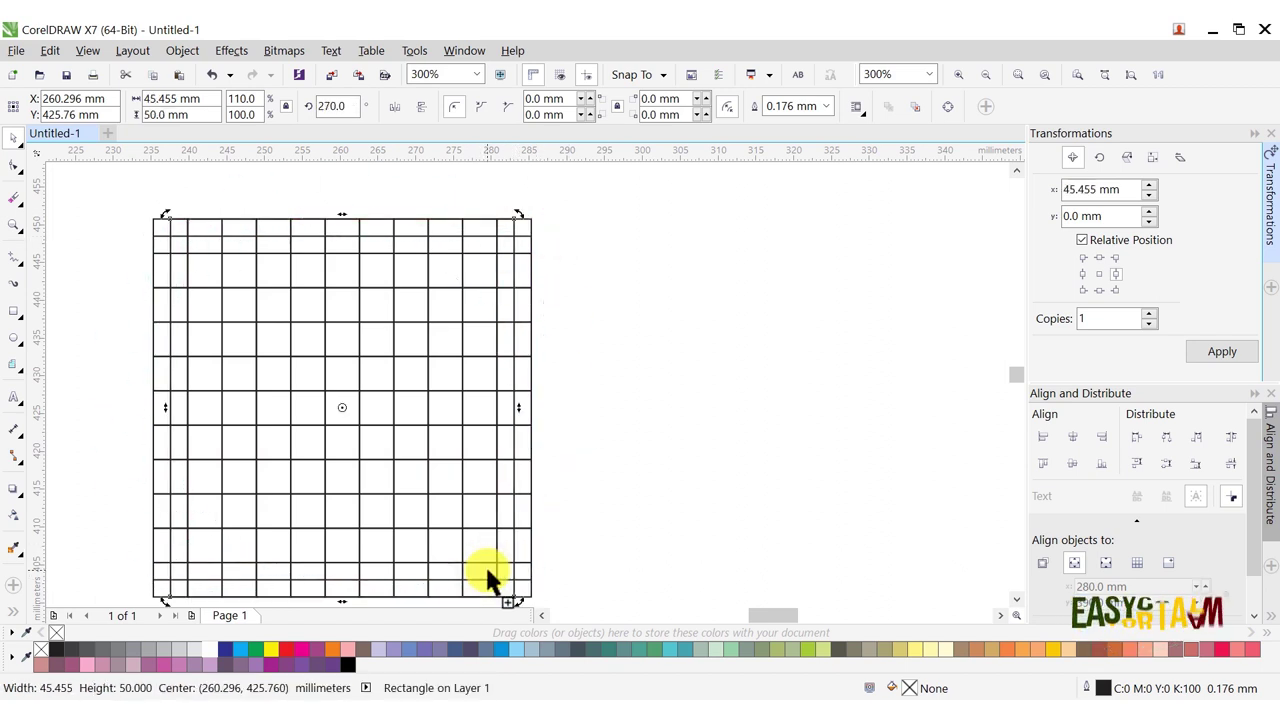
scroll(574, 405, "down", 2)
left_click(309, 251)
Step: In the Object Manager, lock Layer 1 holding the grid and add a new layer above it
key("ctrl+a")
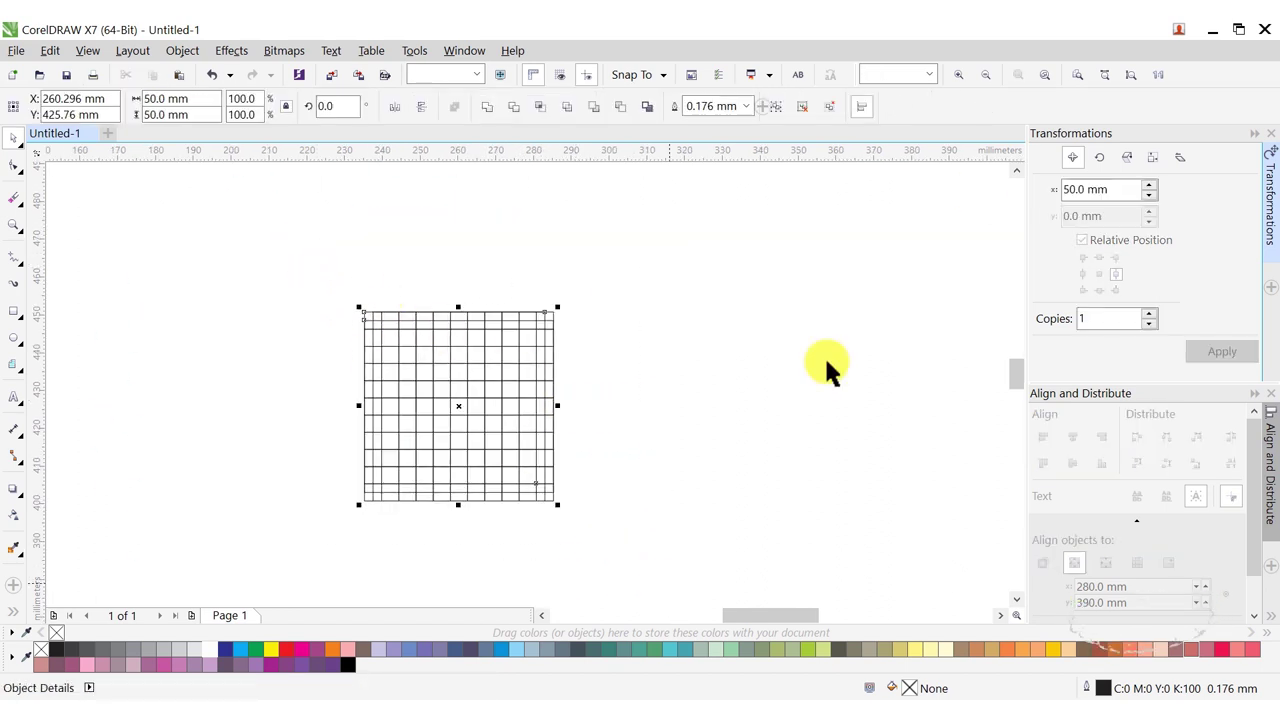
left_click(1016, 74)
left_click(889, 228)
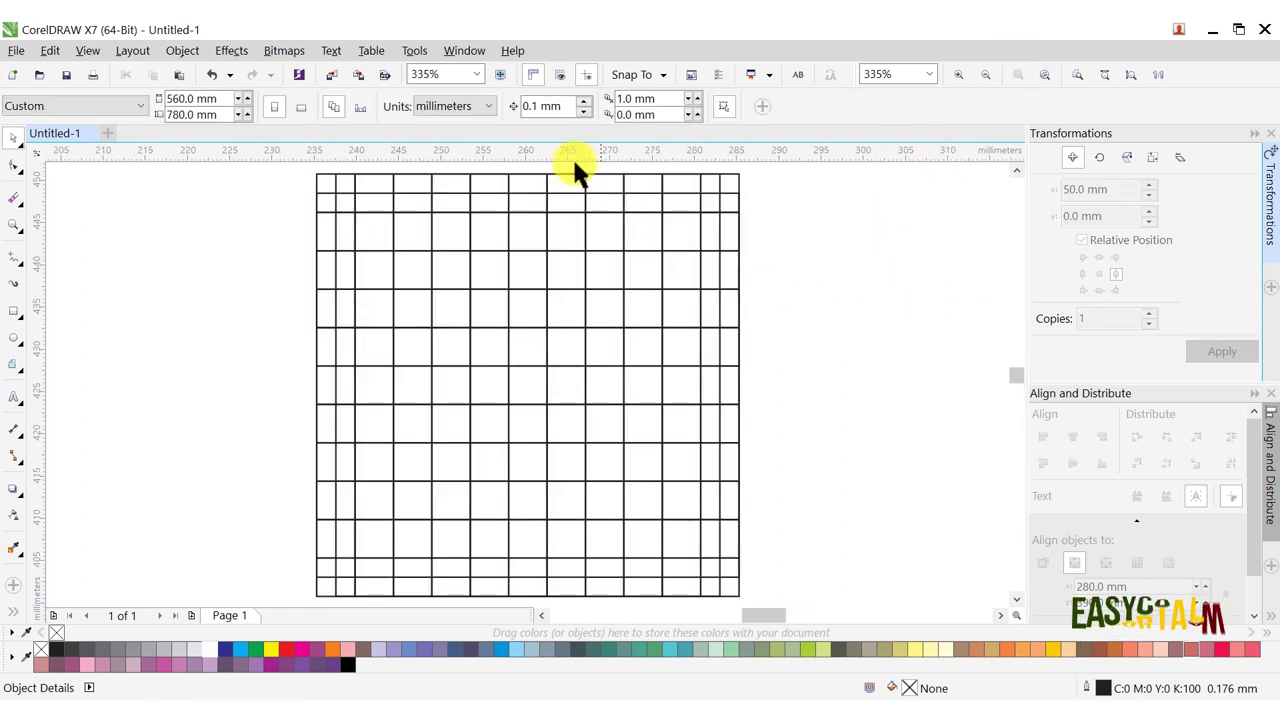
left_click(464, 50)
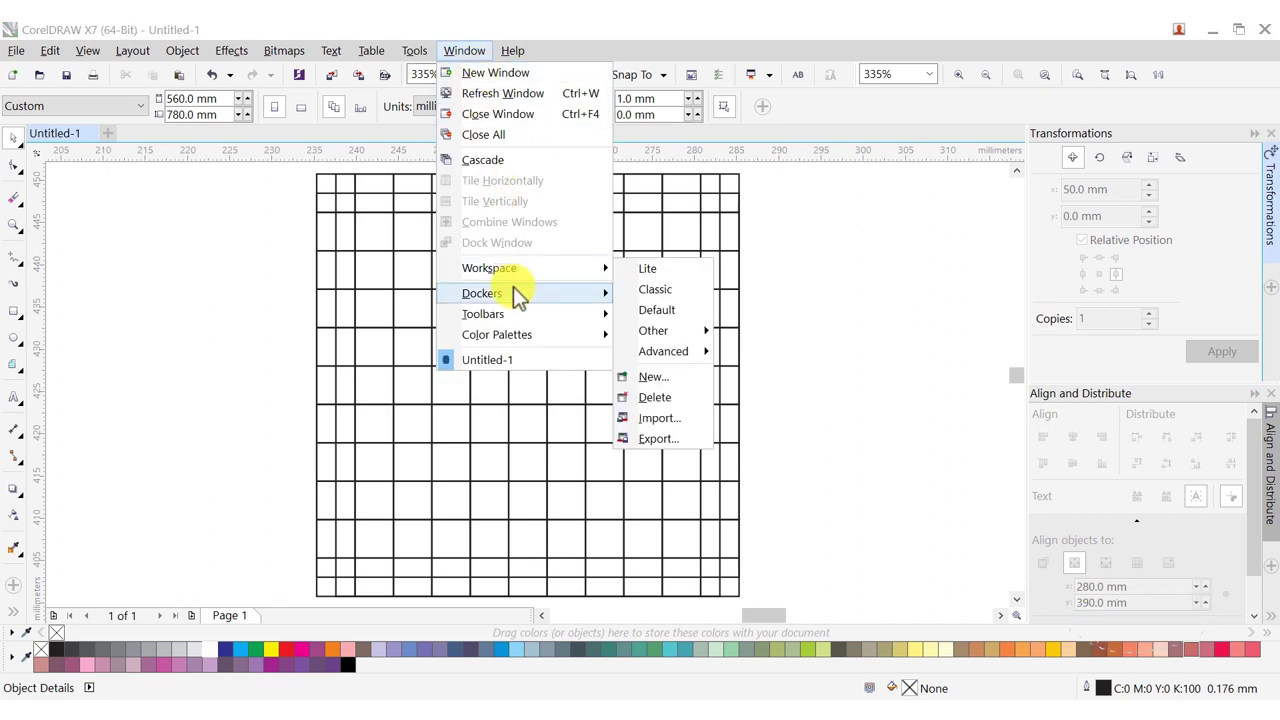
mouse_move(515, 291)
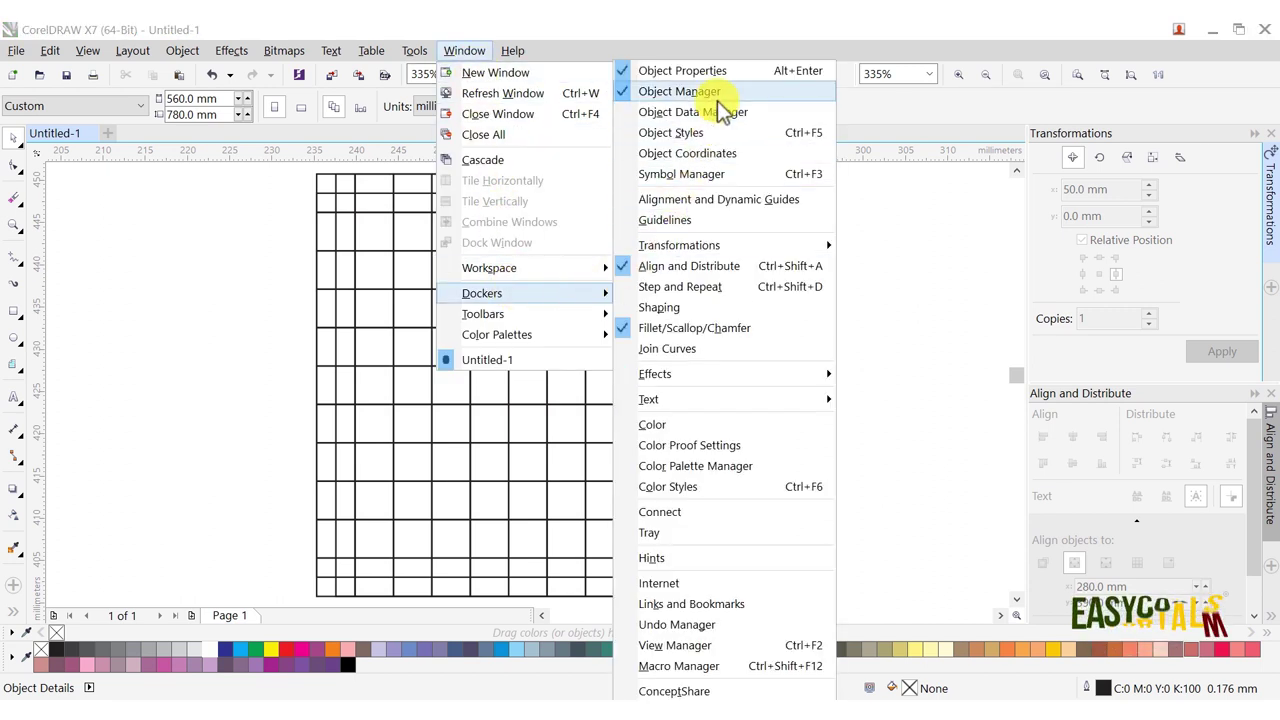
left_click(1272, 622)
left_click(1250, 621)
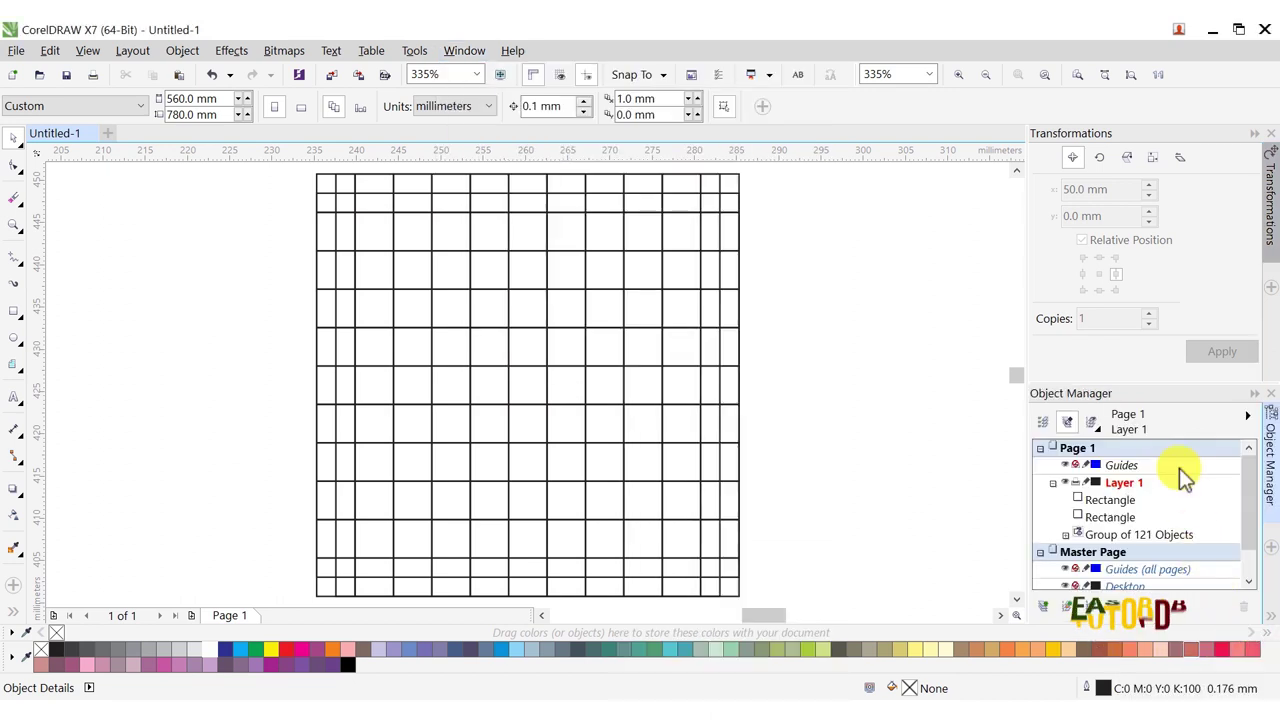
left_click(1087, 483)
left_click(1045, 606)
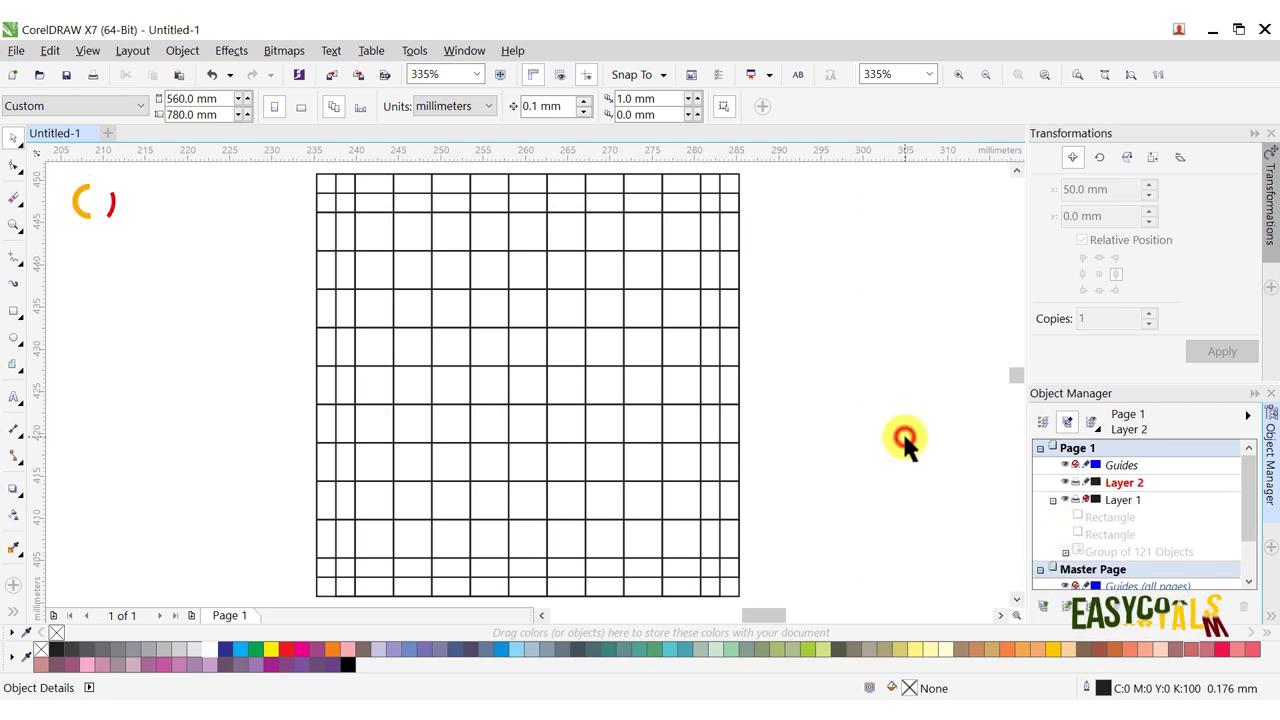
Step: Set the default fill to red and draw four bars, each 34.091 by 4.545 mm, just inside the grid's four sides
left_click(284, 647)
left_click(645, 528)
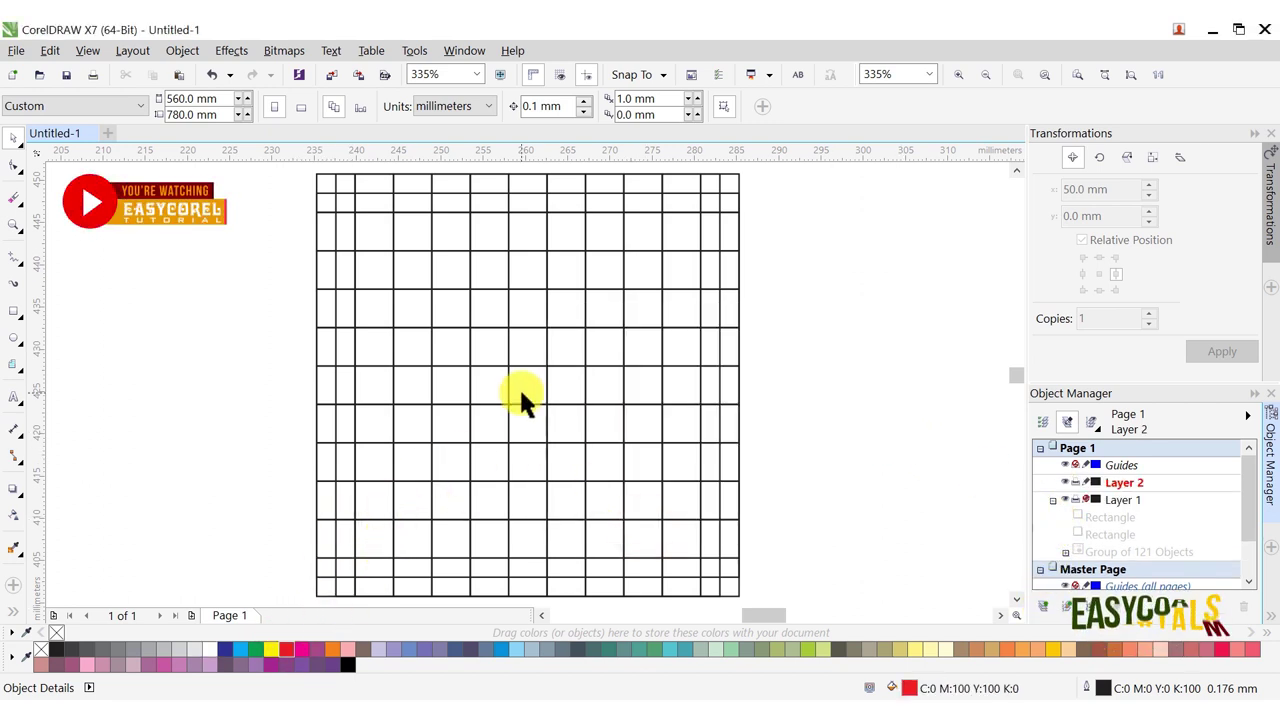
left_click(15, 313)
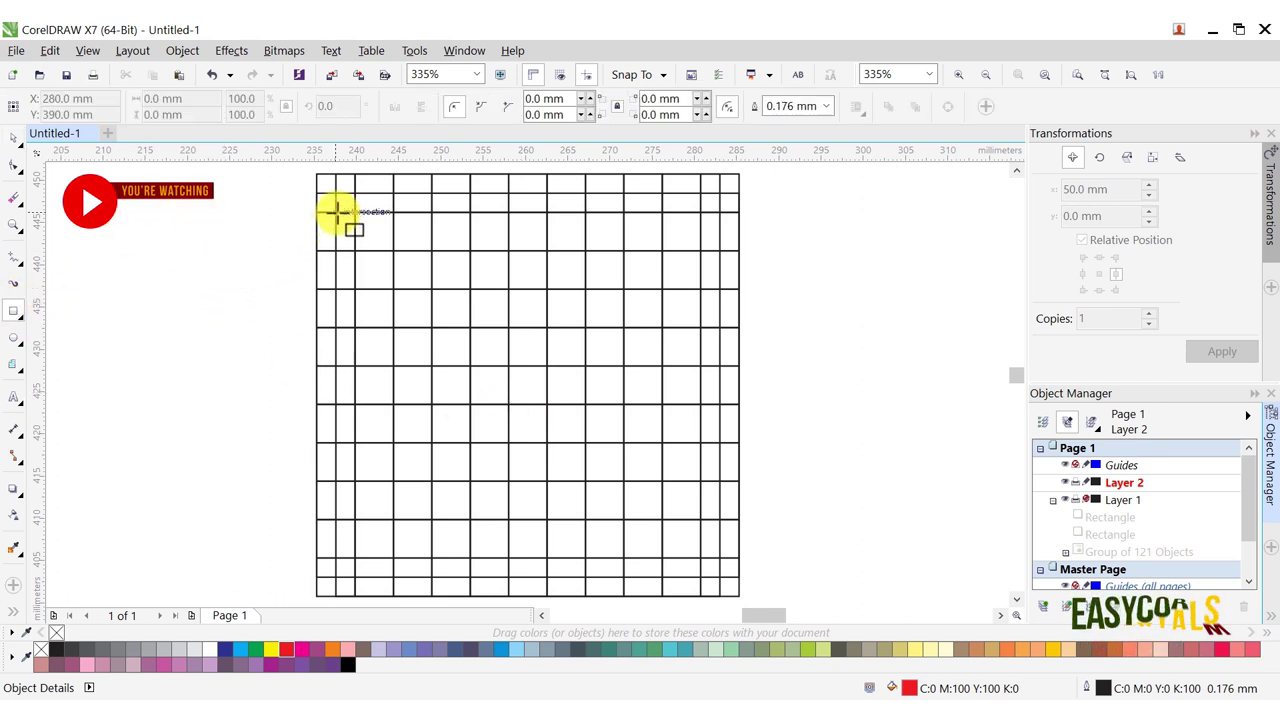
mouse_move(337, 211)
left_mouse_down()
mouse_move(424, 246)
mouse_move(623, 249)
left_mouse_up()
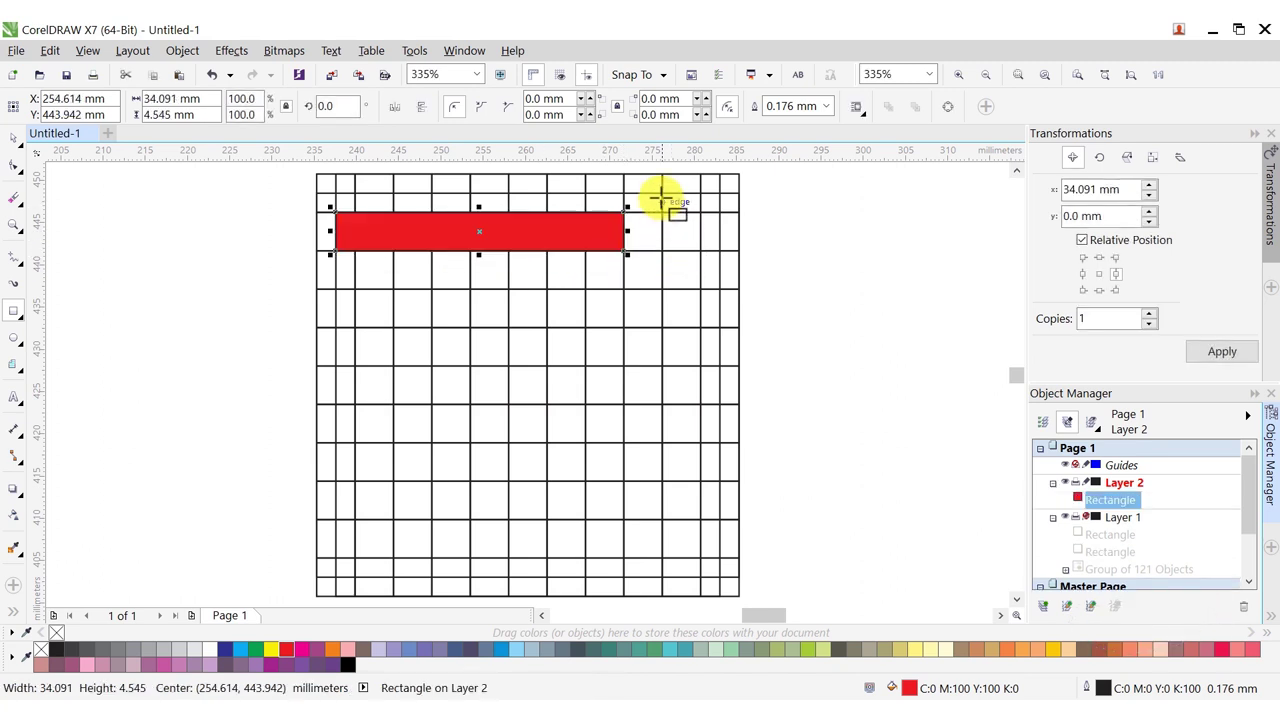
left_click_drag(661, 194, 700, 485)
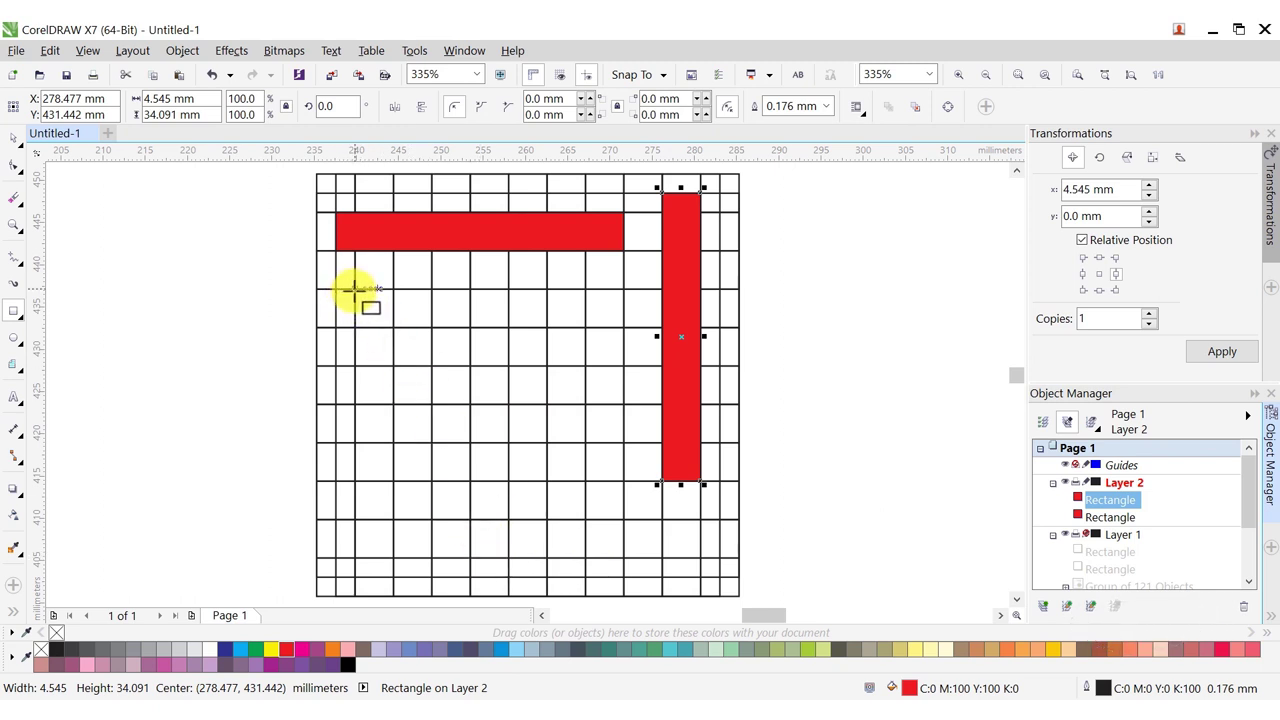
left_click_drag(355, 290, 394, 578)
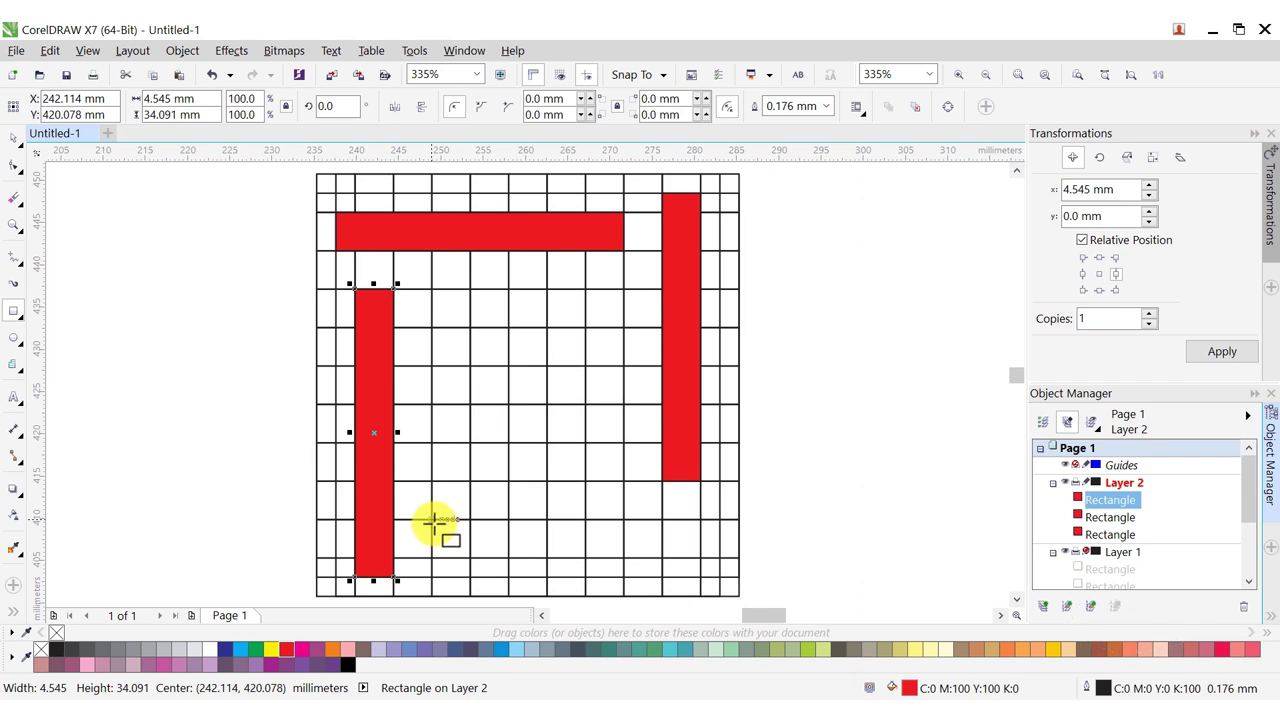
left_click_drag(432, 520, 718, 560)
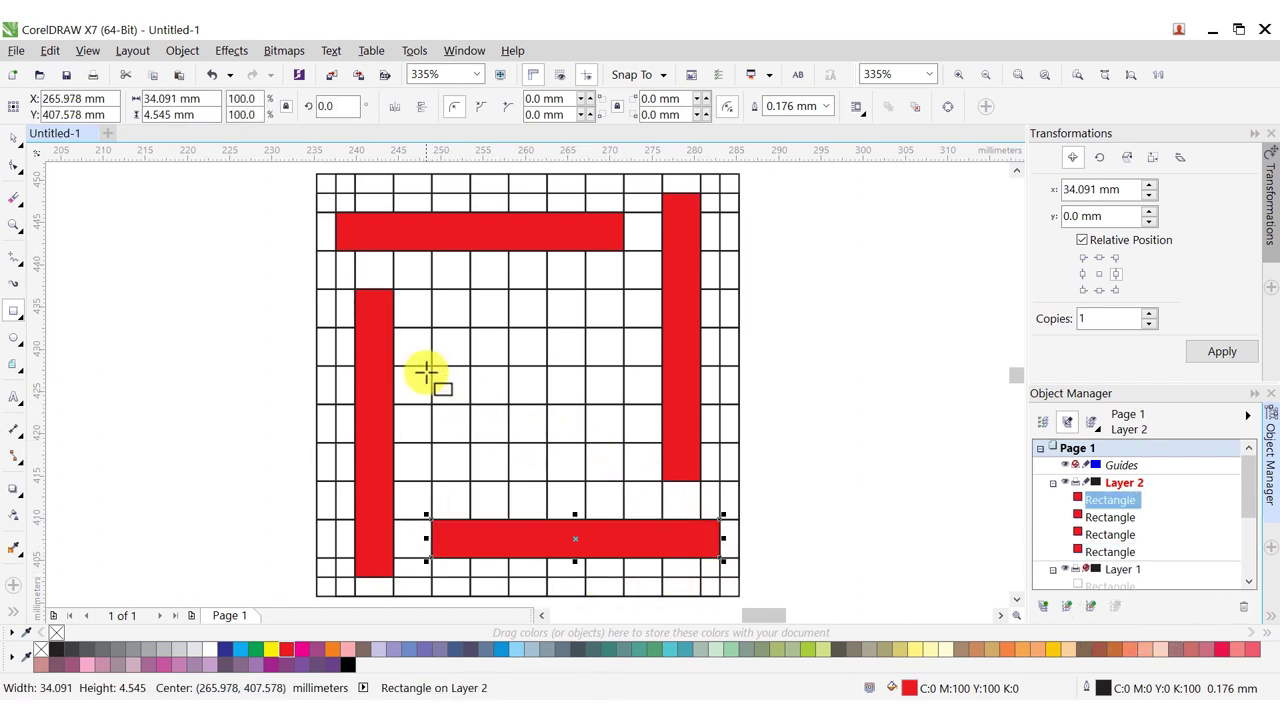
Step: Draw five red bars, each 13.636 by 4.545 mm, forming inward hooks on the left, bottom and top bars
left_click_drag(355, 289, 470, 327)
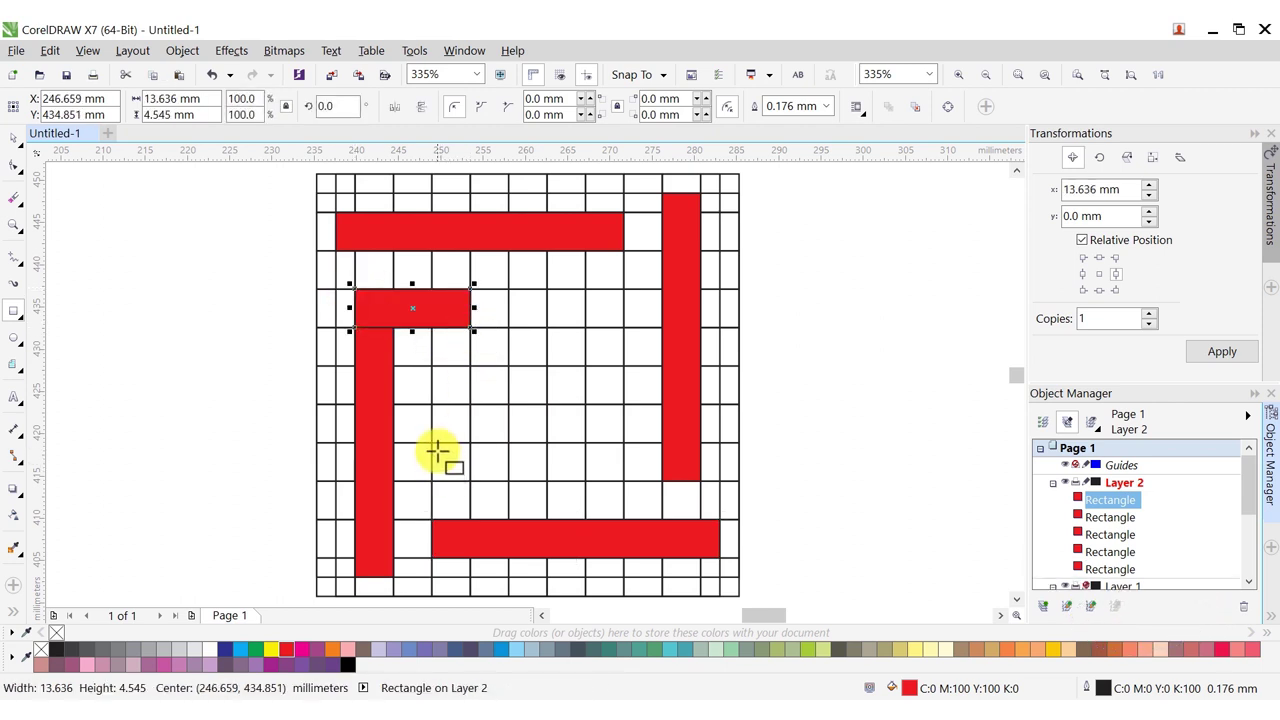
left_click_drag(432, 441, 472, 560)
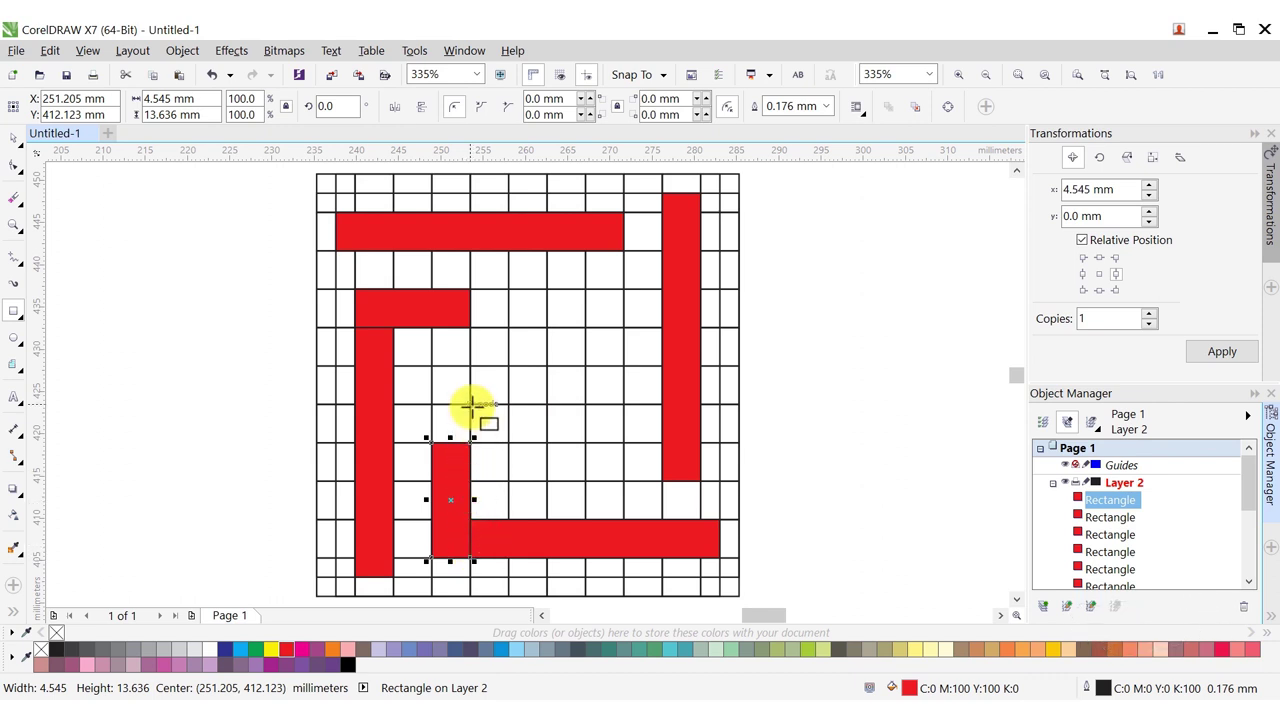
left_click_drag(469, 405, 430, 285)
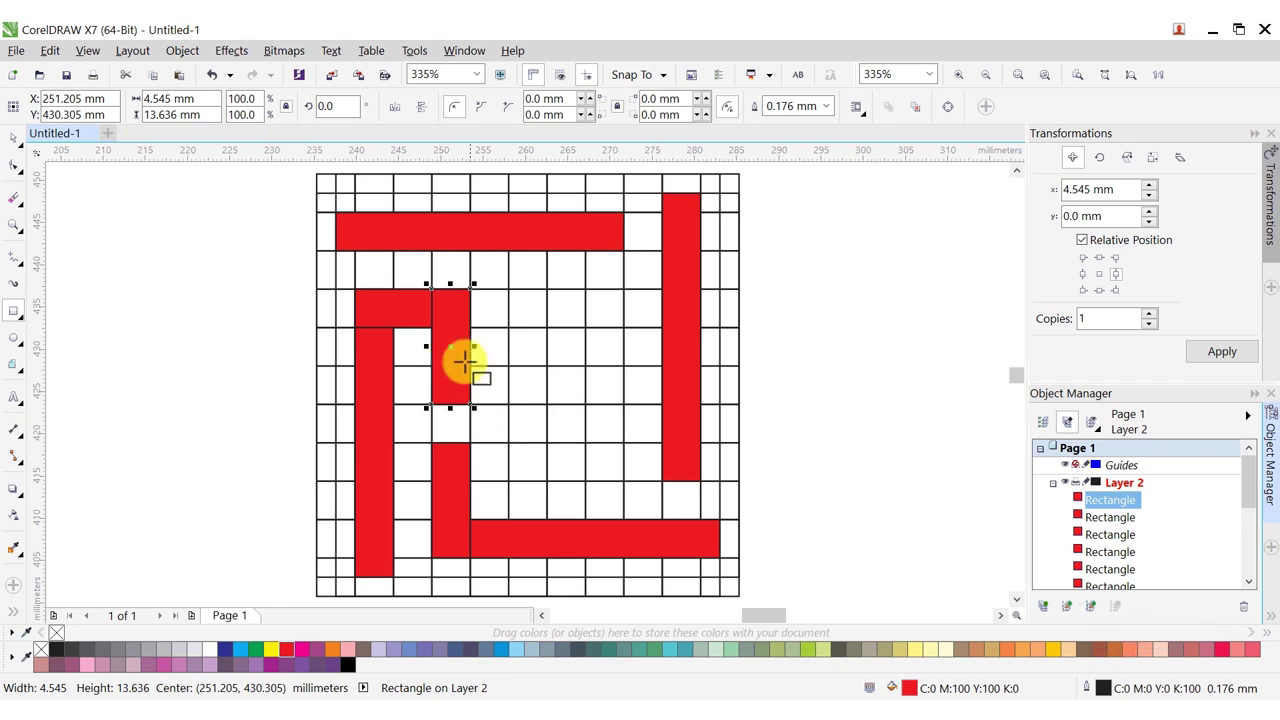
left_click_drag(587, 213, 624, 330)
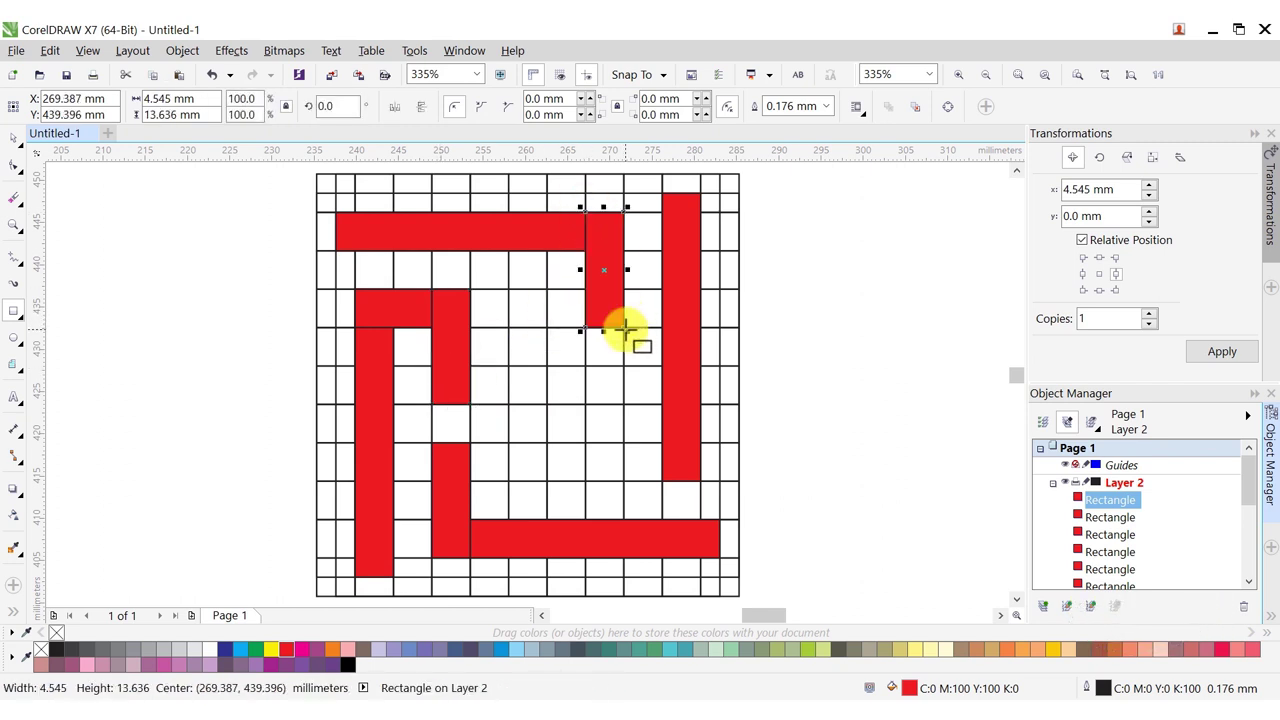
left_click_drag(508, 290, 627, 330)
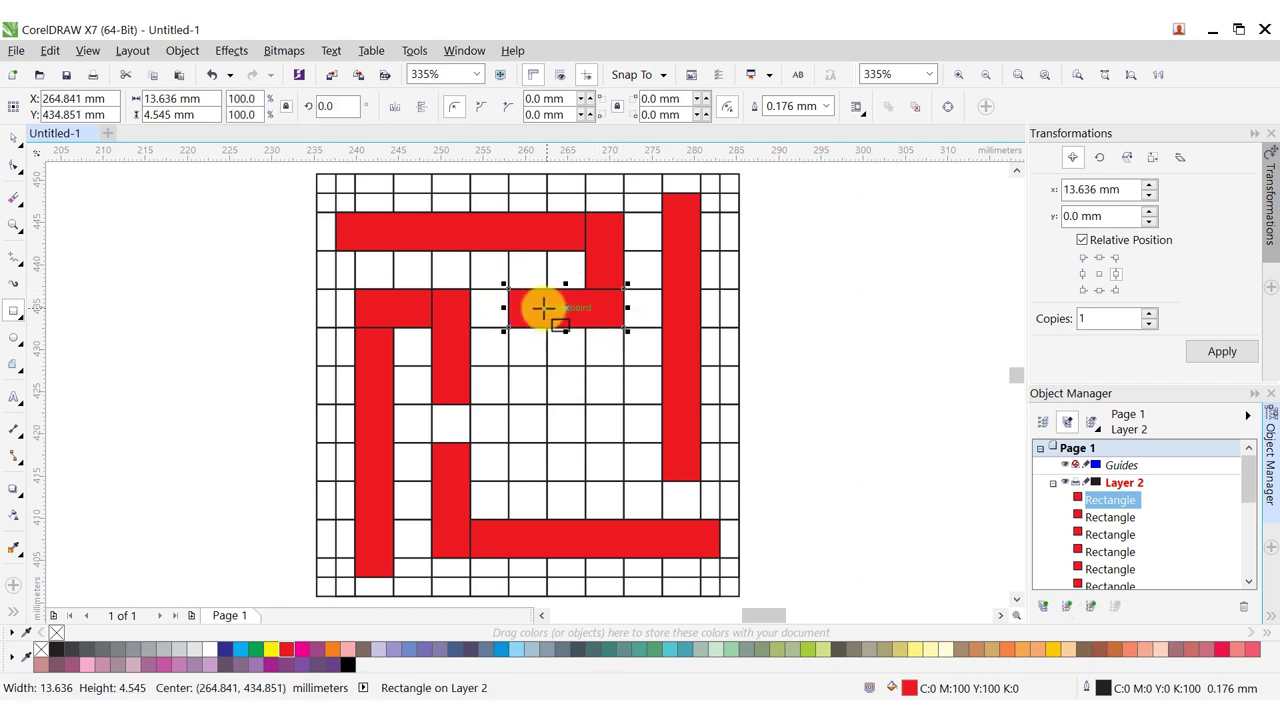
Step: Draw two red bars crossing at the grid's centre, the vertical one 22.727 mm long, and connect them to the bottom and right bars with 13.636 mm bars
left_click_drag(508, 290, 547, 483)
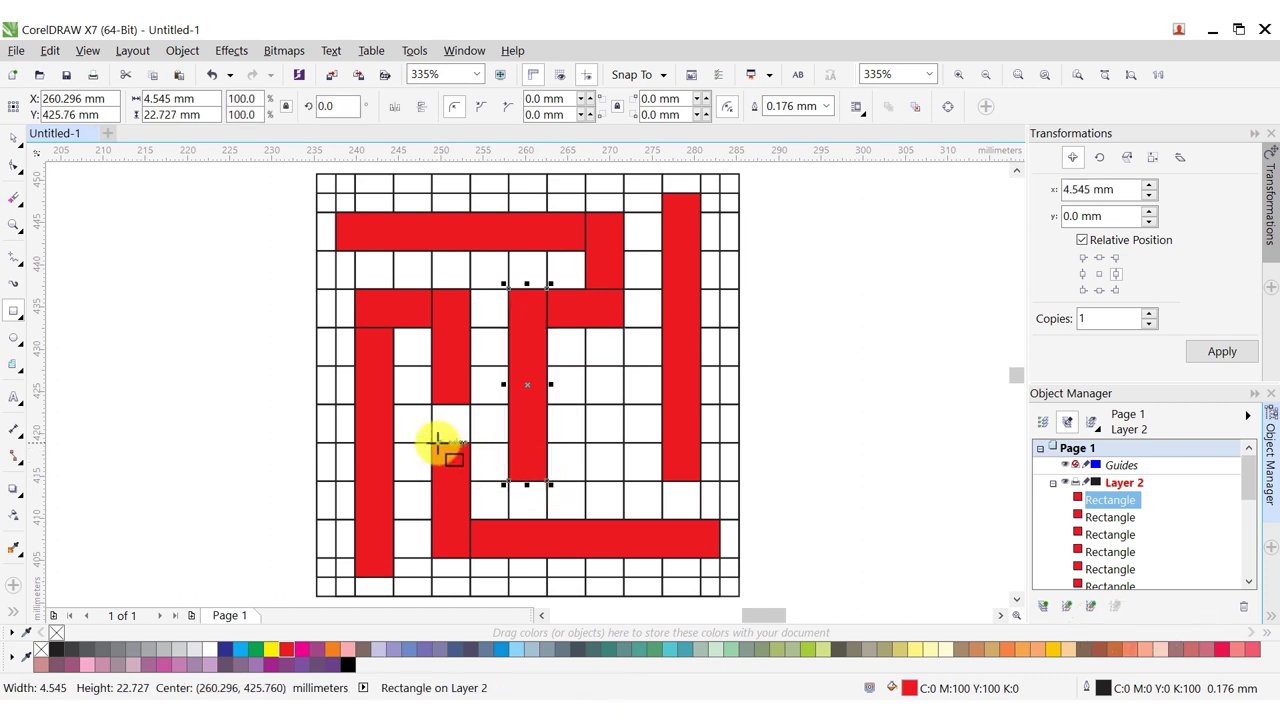
mouse_move(433, 438)
left_mouse_down()
mouse_move(523, 486)
mouse_move(547, 483)
left_mouse_up()
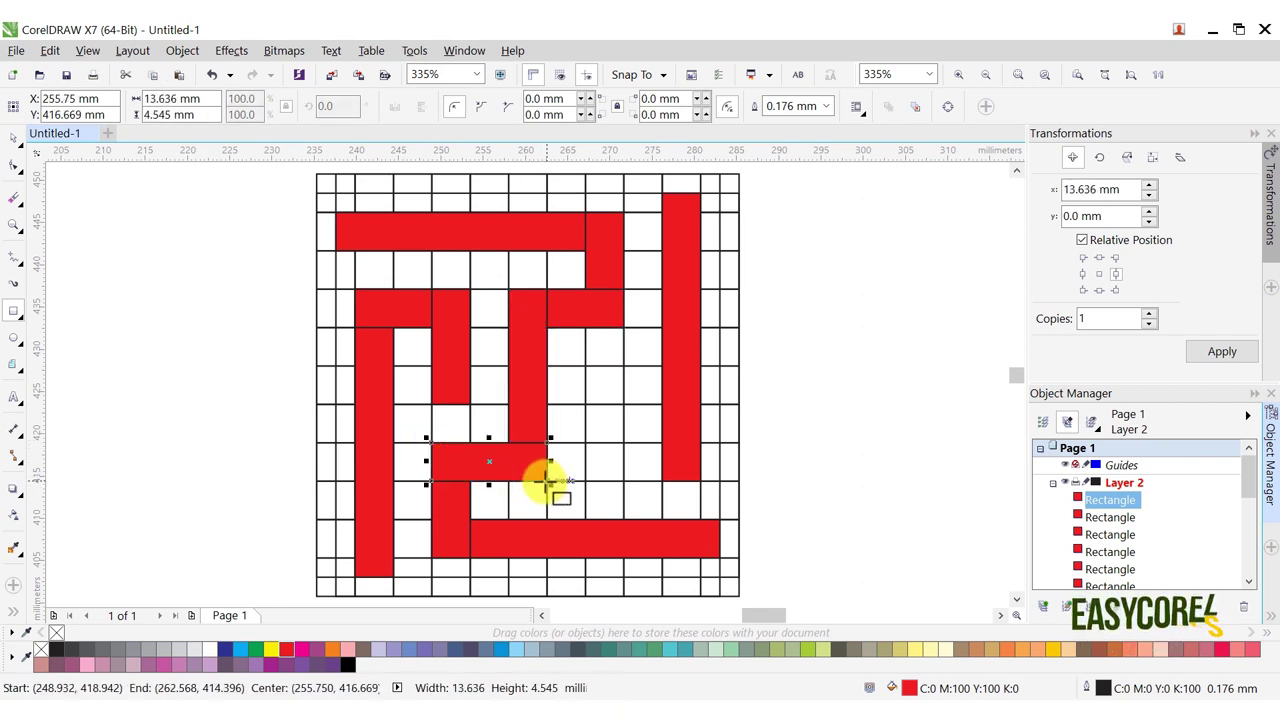
mouse_move(432, 366)
left_mouse_down()
mouse_move(626, 403)
mouse_move(666, 474)
mouse_move(700, 484)
left_mouse_up()
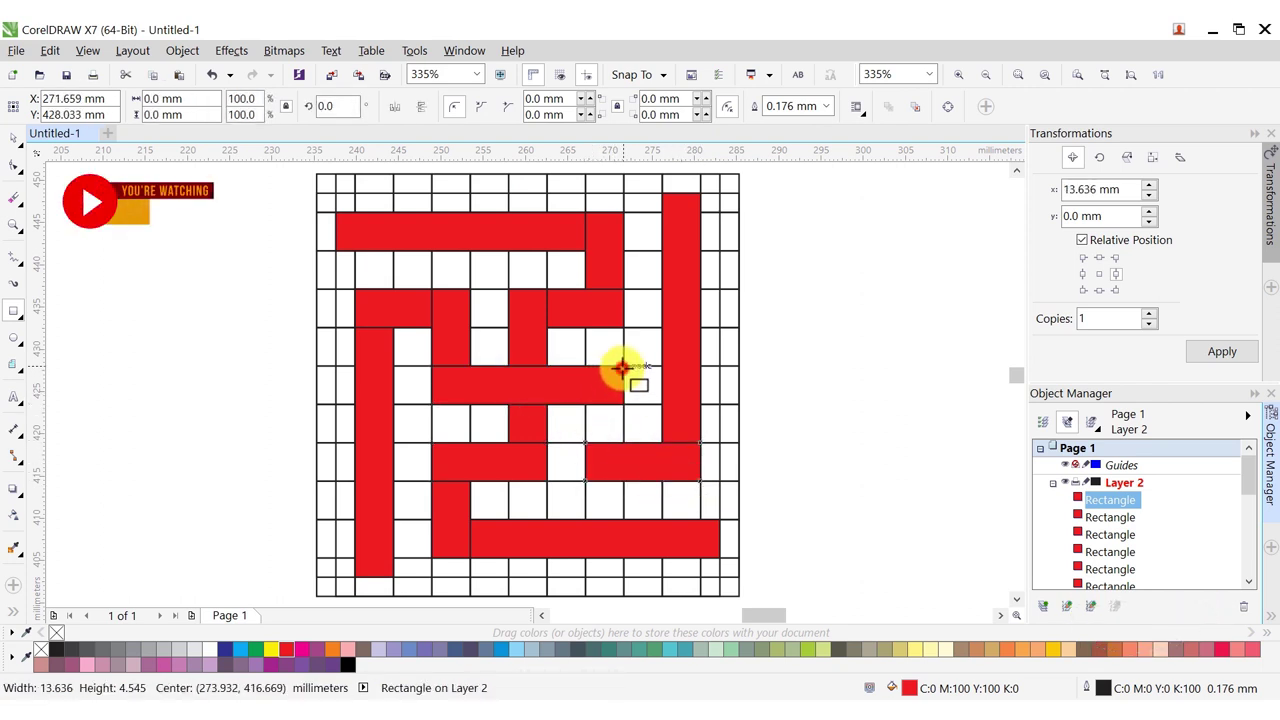
left_click_drag(626, 362, 584, 484)
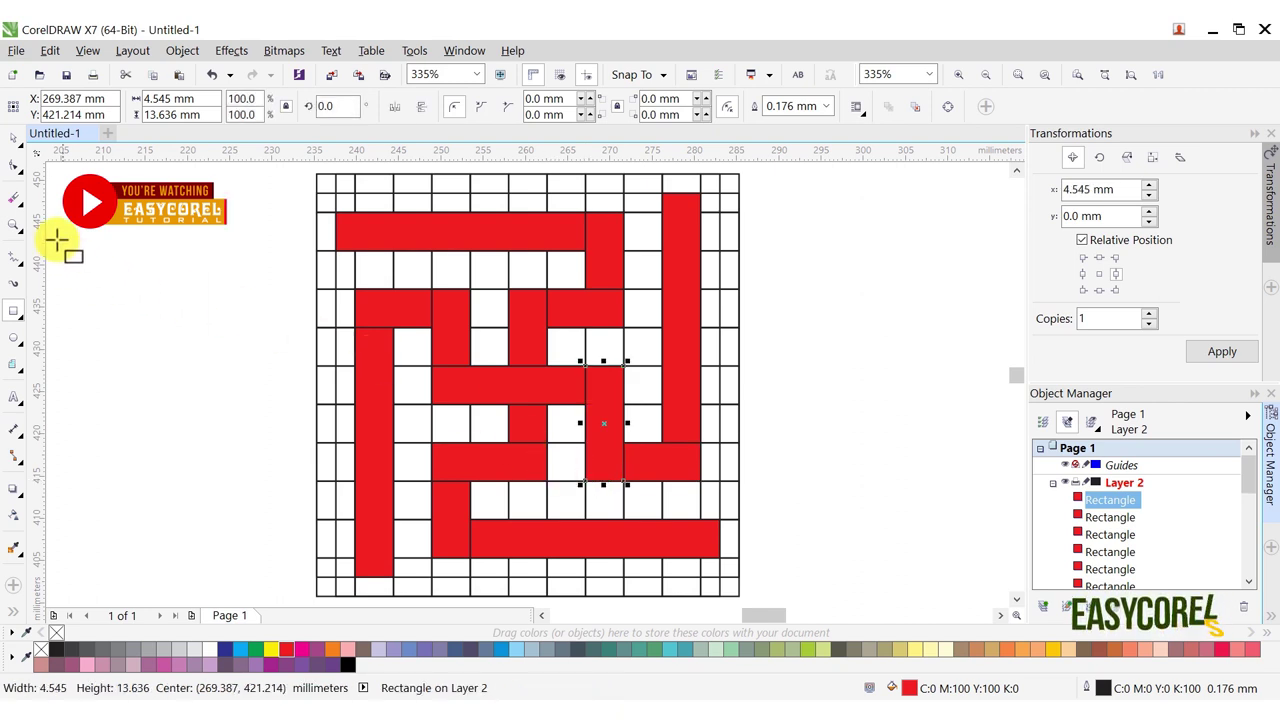
Step: Select all the red bars and weld them into a single curve
left_click(14, 140)
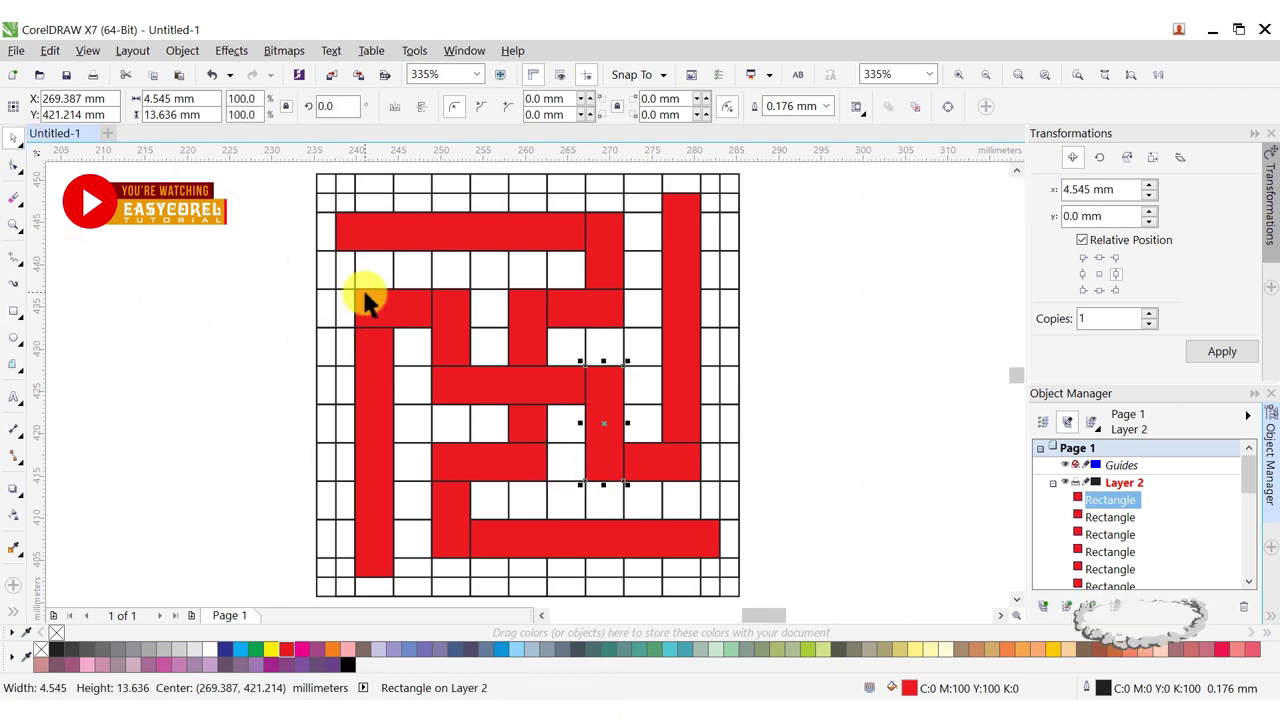
left_click(265, 251)
scroll(270, 265, "down", 2)
left_click_drag(251, 214, 575, 470)
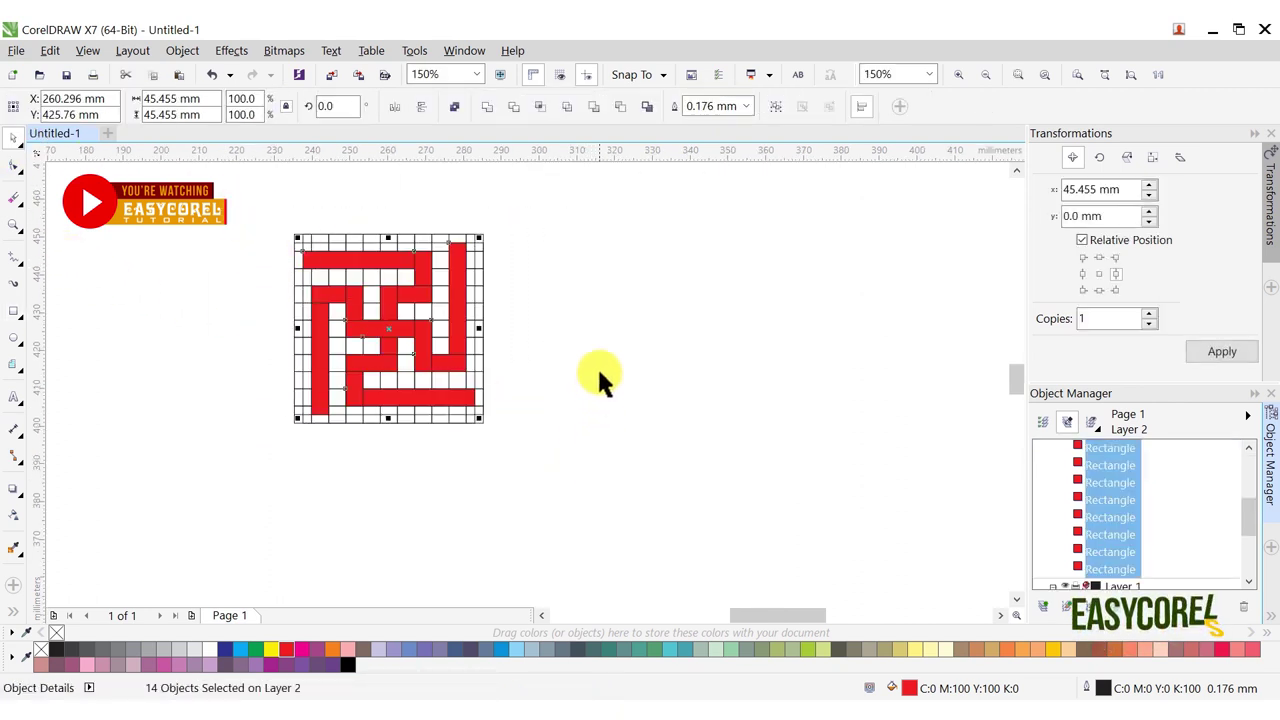
left_click(489, 106)
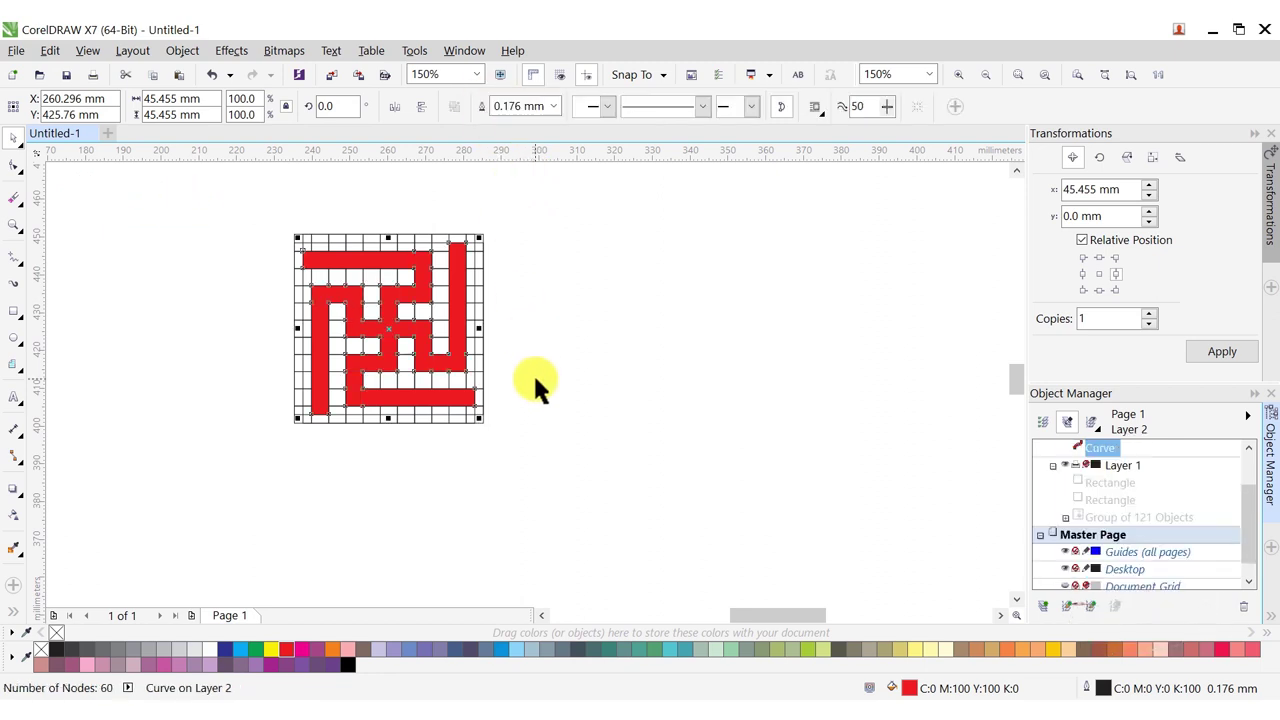
Step: Move the welded motif off the grid to the page's upper left and hide Layer 1
scroll(530, 378, "down", 2)
scroll(530, 395, "down", 2)
left_click_drag(503, 380, 397, 271)
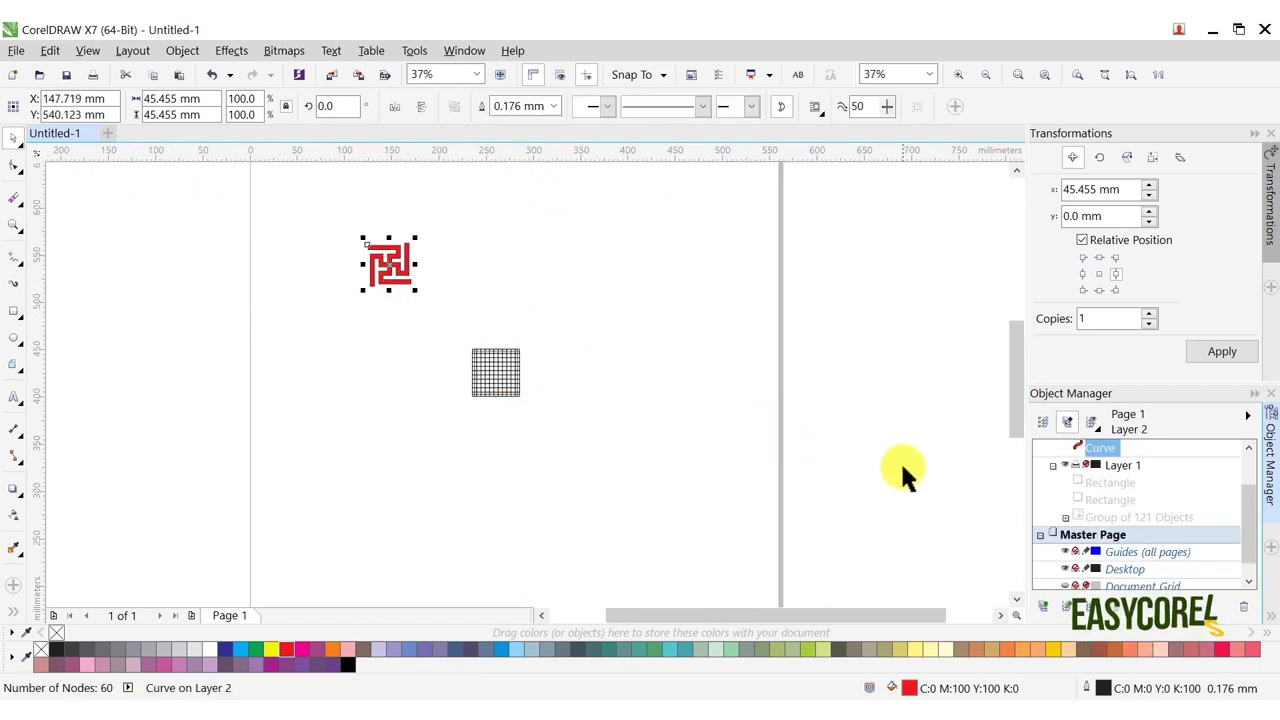
left_click(1065, 466)
left_click(507, 368)
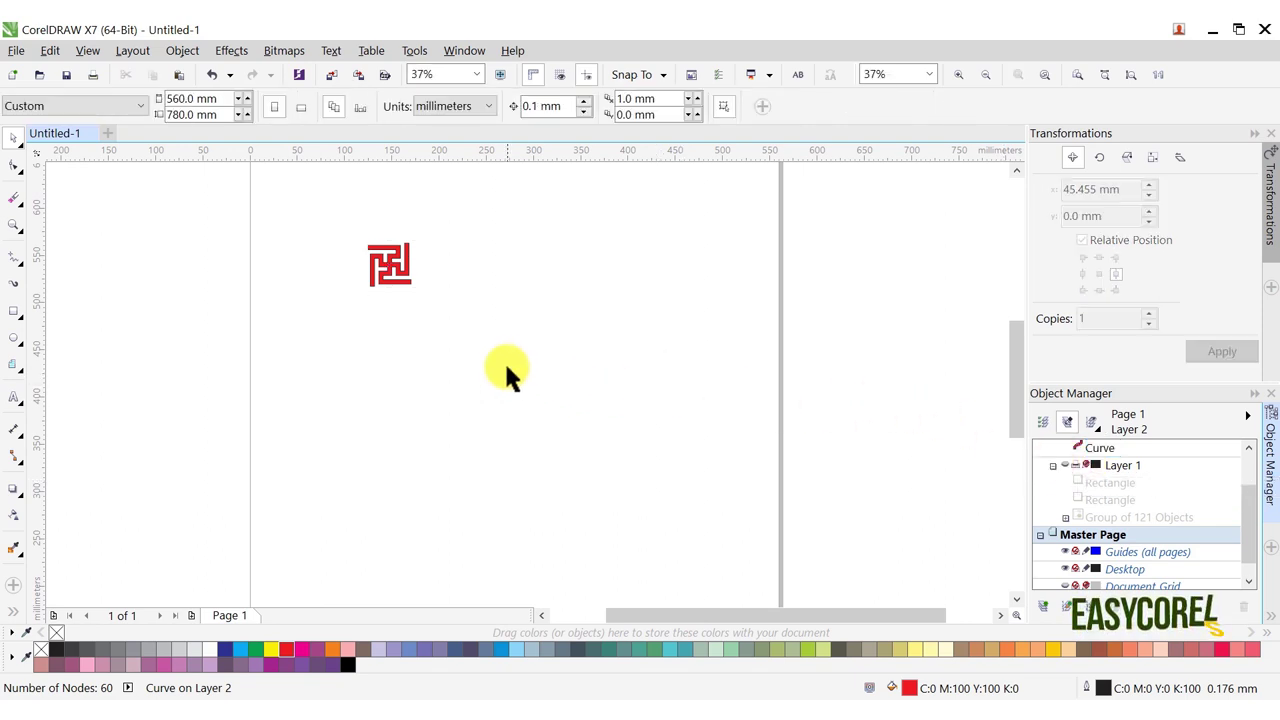
left_click(370, 251)
key("shift+F2")
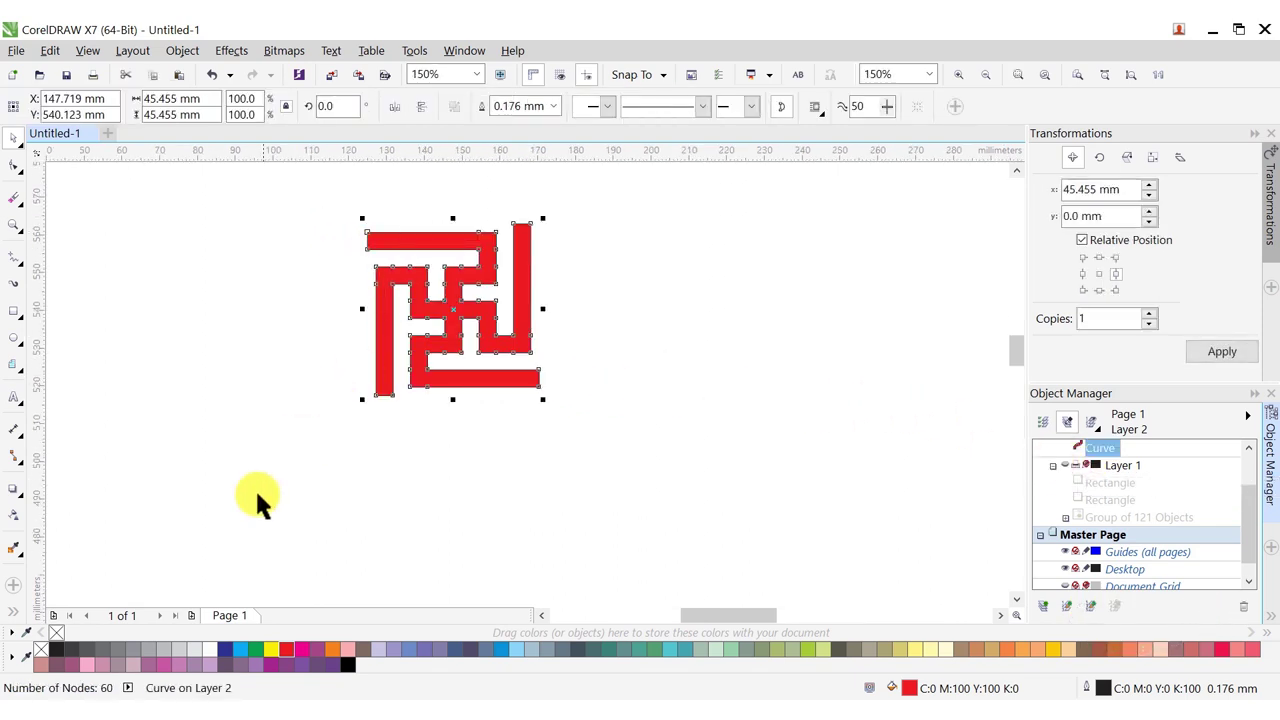
Step: Remove the motif's outline and add a vertically mirrored copy 45.455 mm to its right
right_click(42, 648)
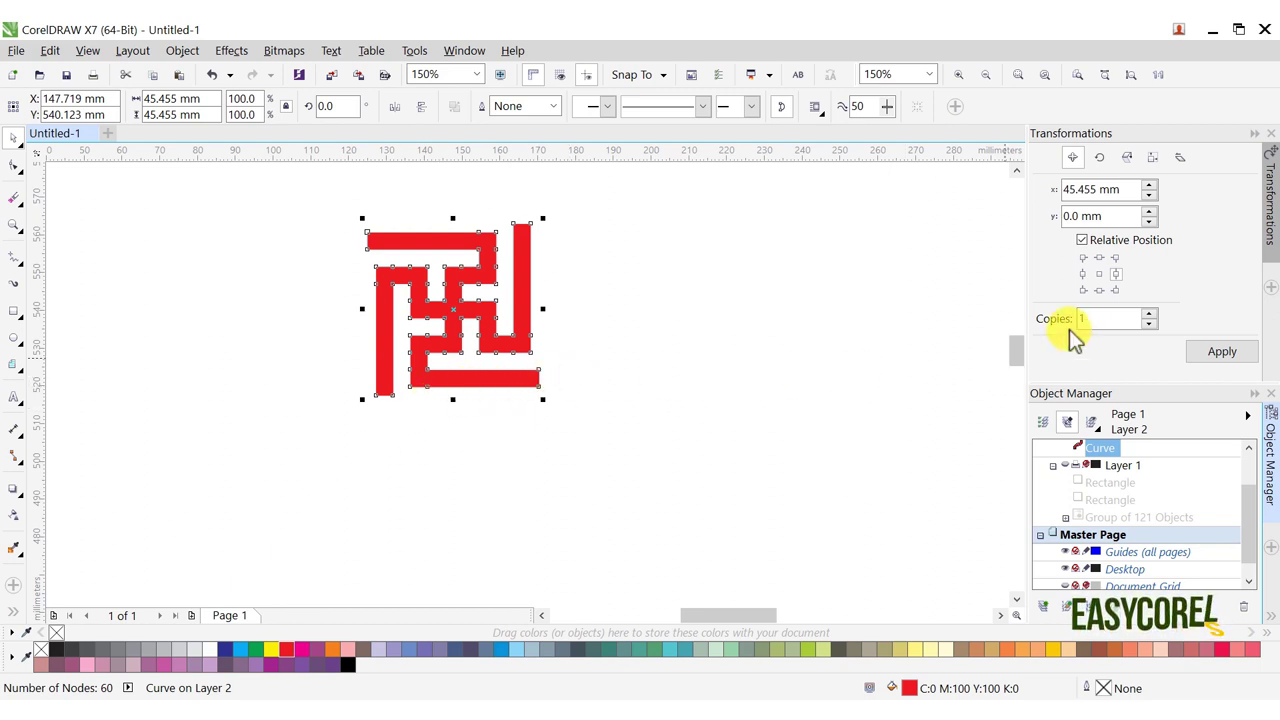
left_click(1216, 353)
left_click(421, 106)
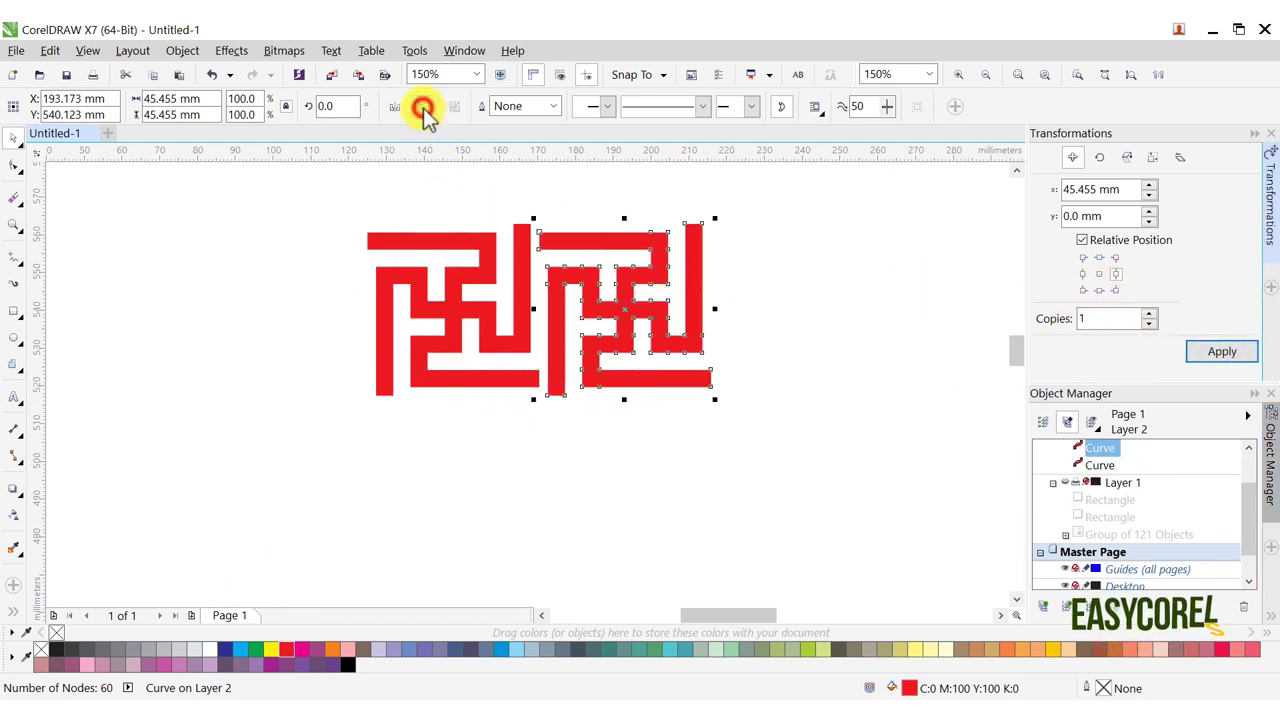
Step: Add a vertically mirrored copy of both motifs 45.455 mm below them and weld all four into one curve
left_click_drag(334, 206, 744, 478)
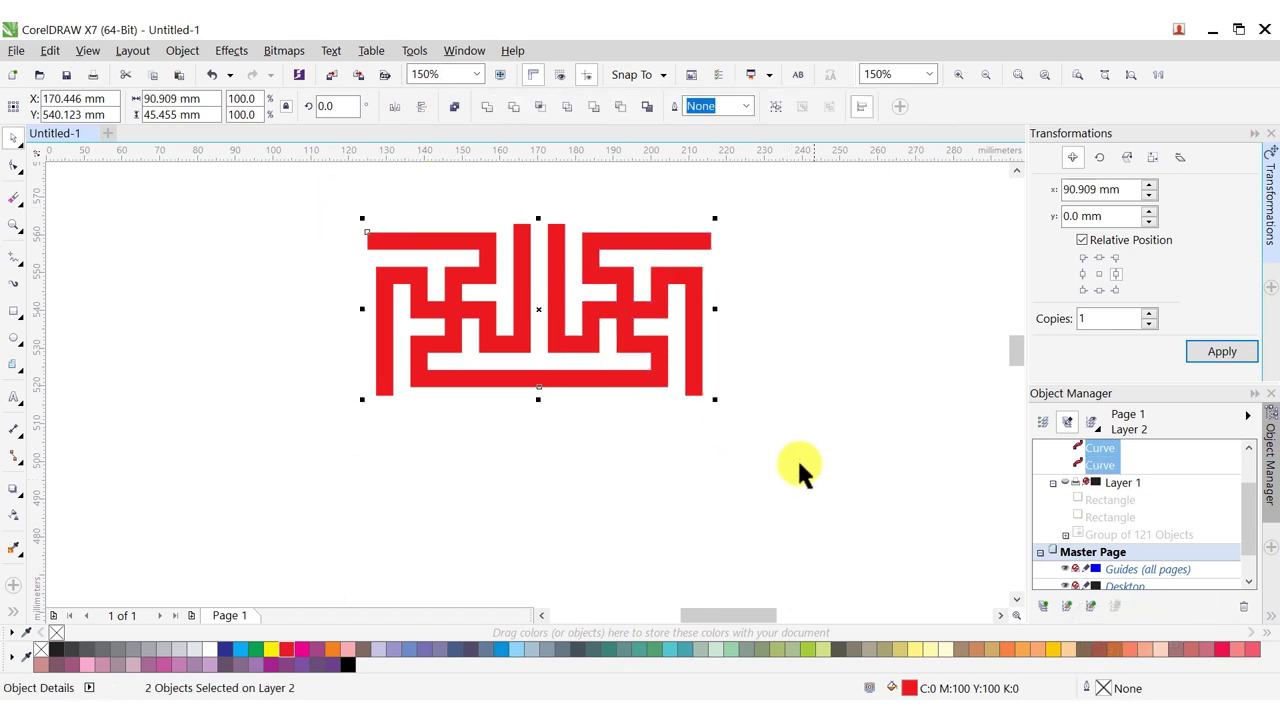
left_click(1099, 290)
left_click(1216, 354)
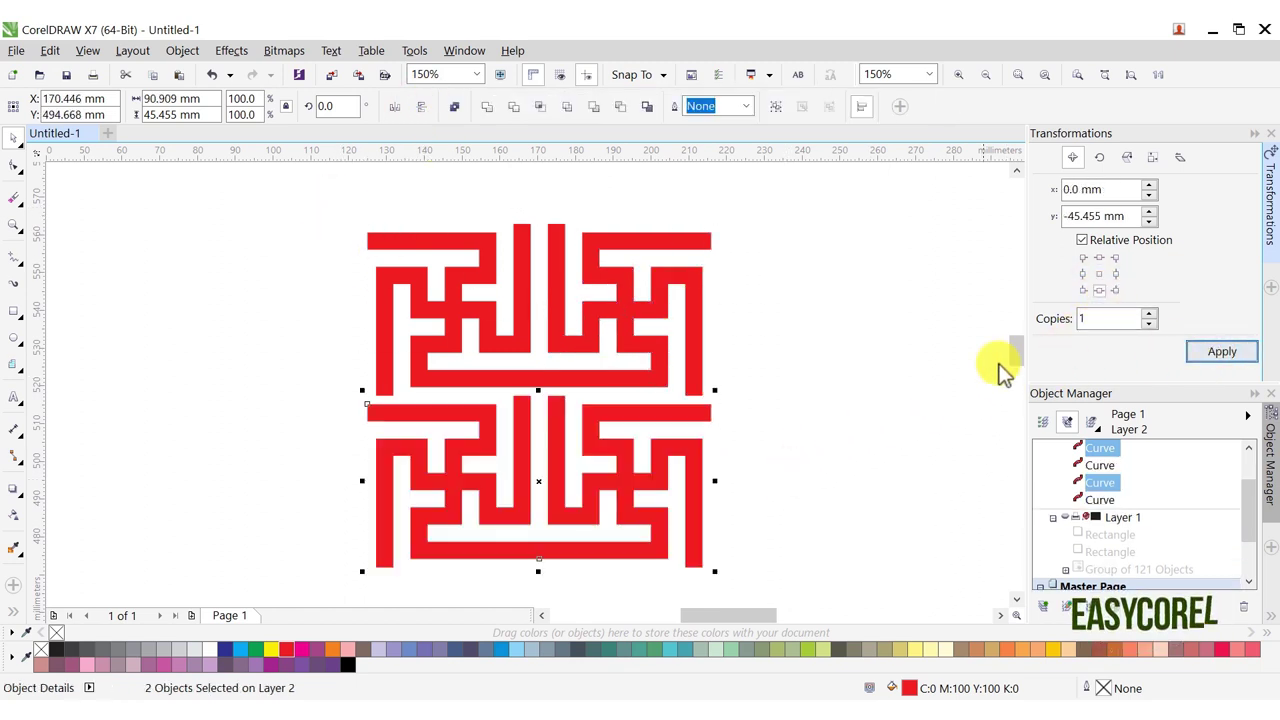
left_click(420, 108)
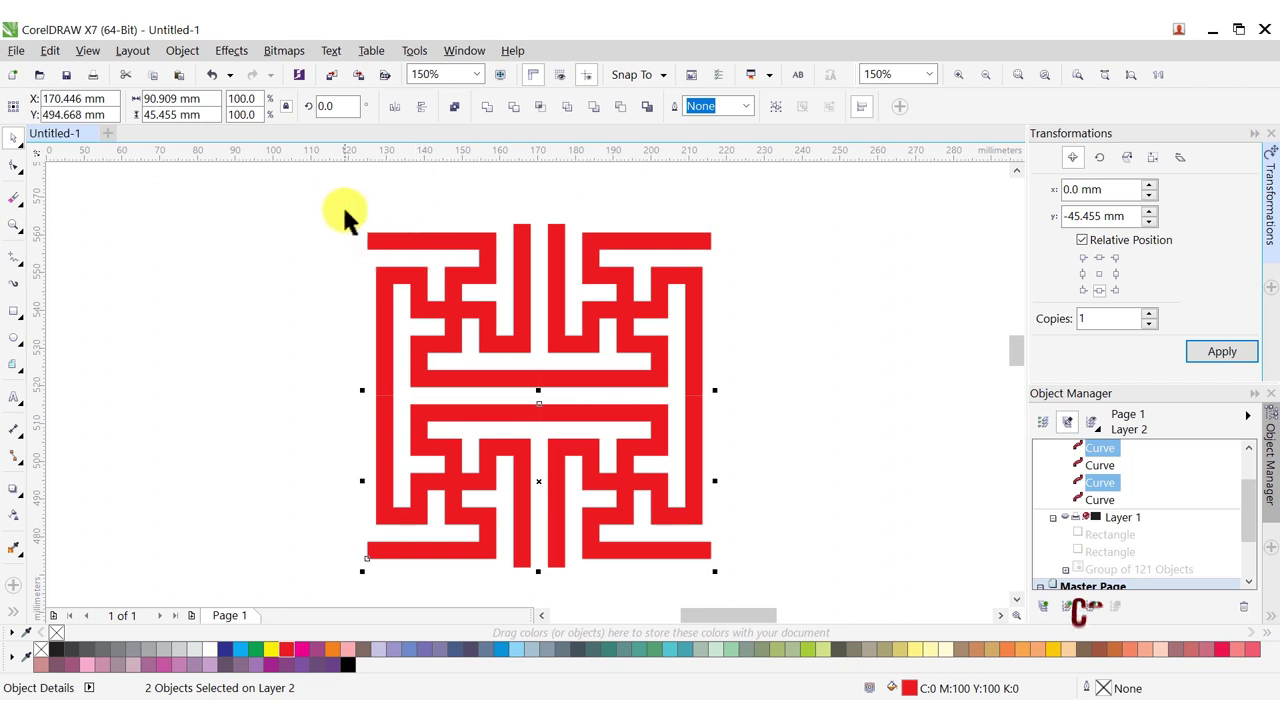
left_click_drag(740, 497, 809, 589)
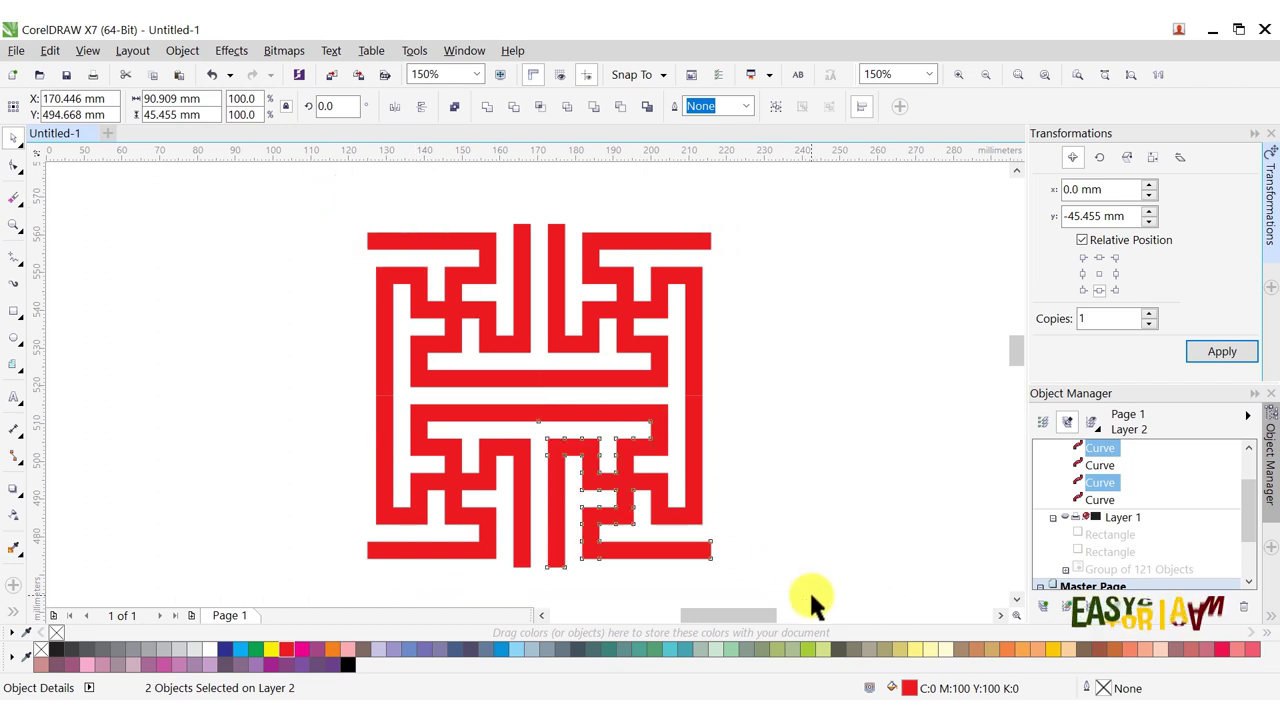
left_click(489, 106)
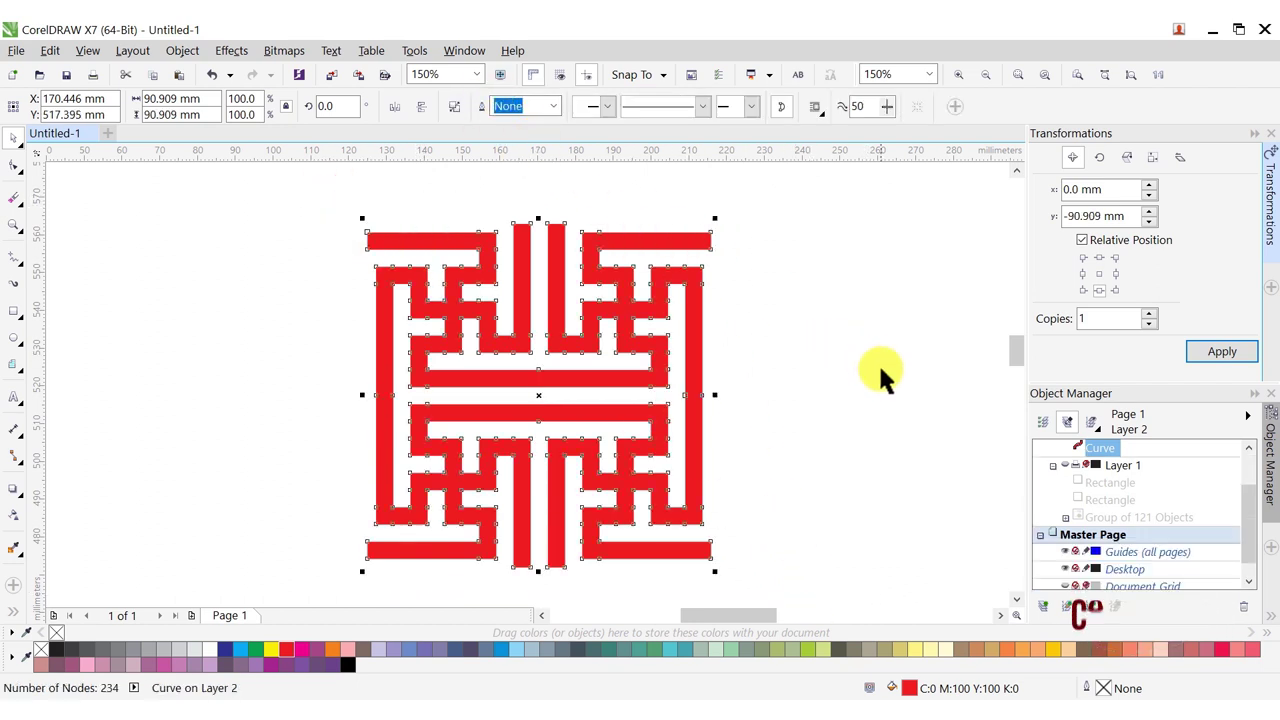
Step: Align the welded tile with the page's left and top edges
scroll(886, 392, "down", 1)
left_click(1266, 618)
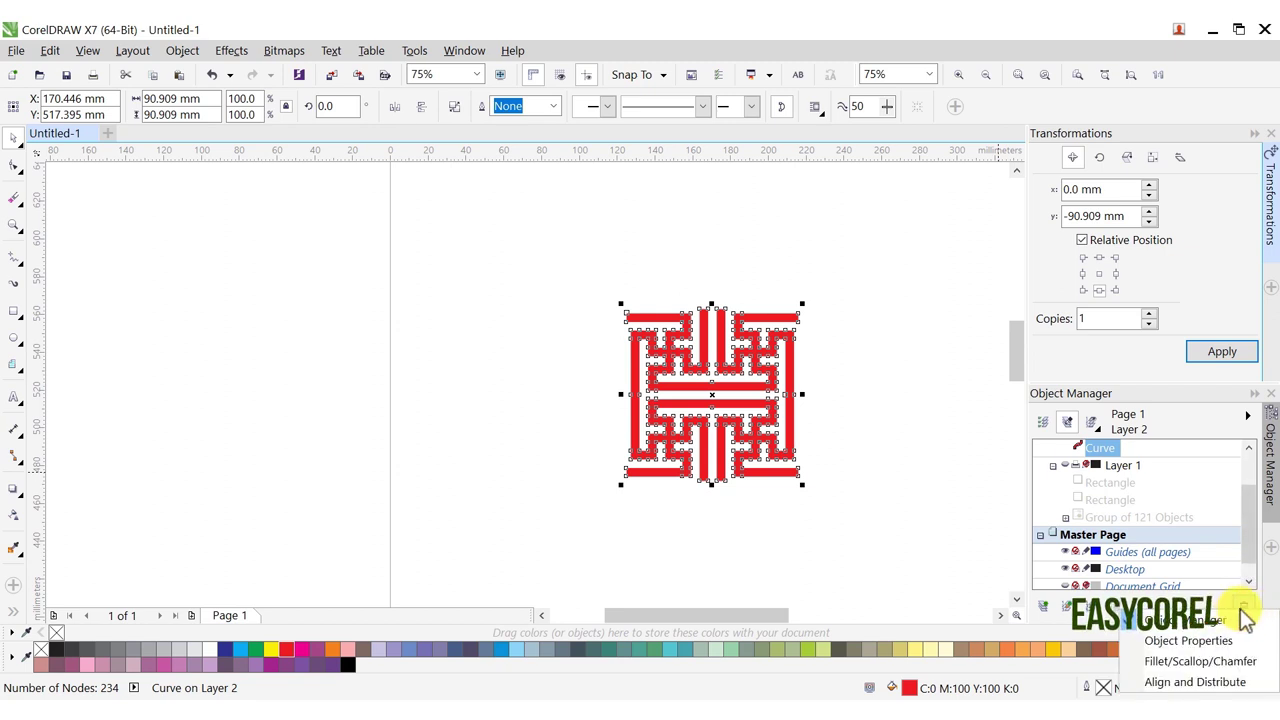
left_click(1160, 681)
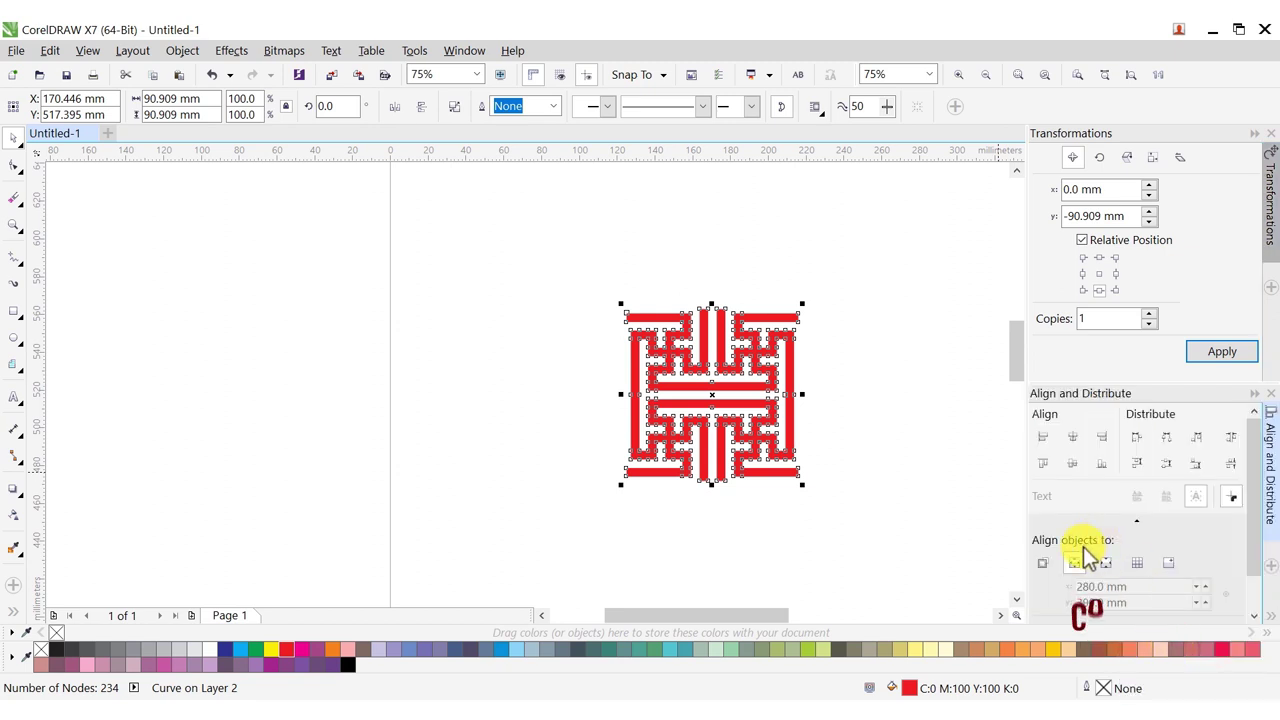
left_click(1077, 75)
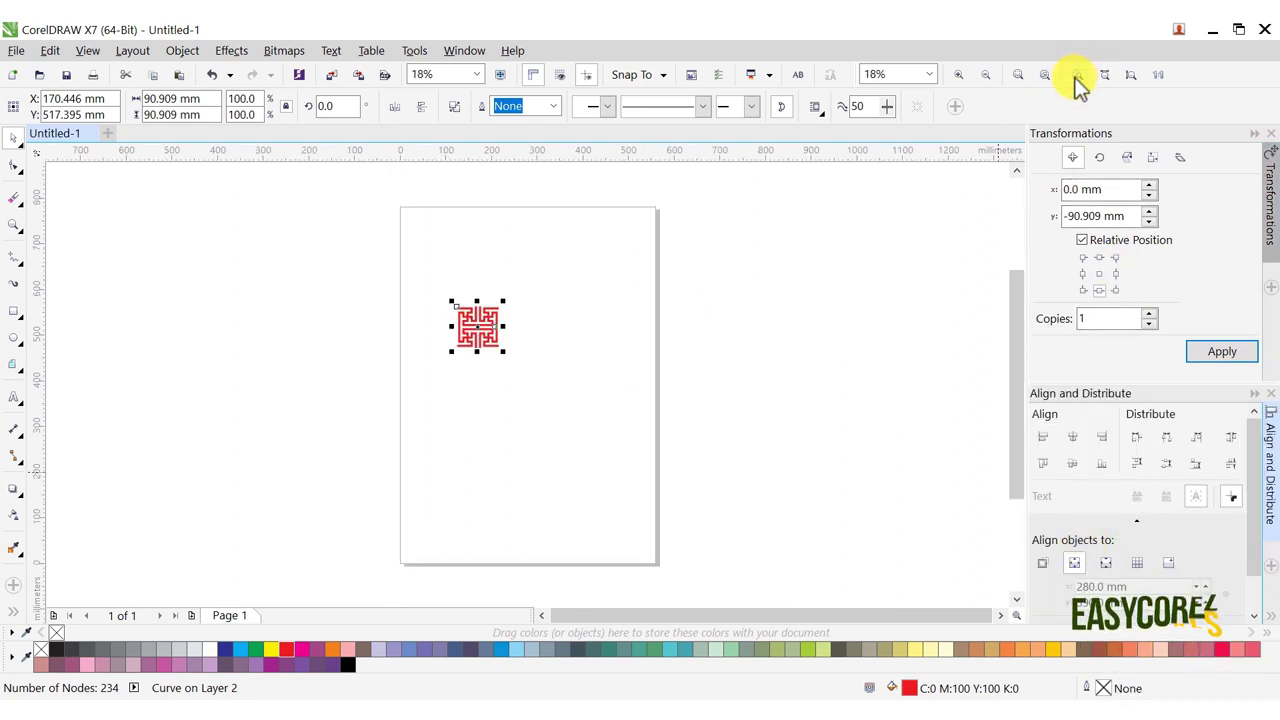
left_click(1047, 440)
left_click(1044, 463)
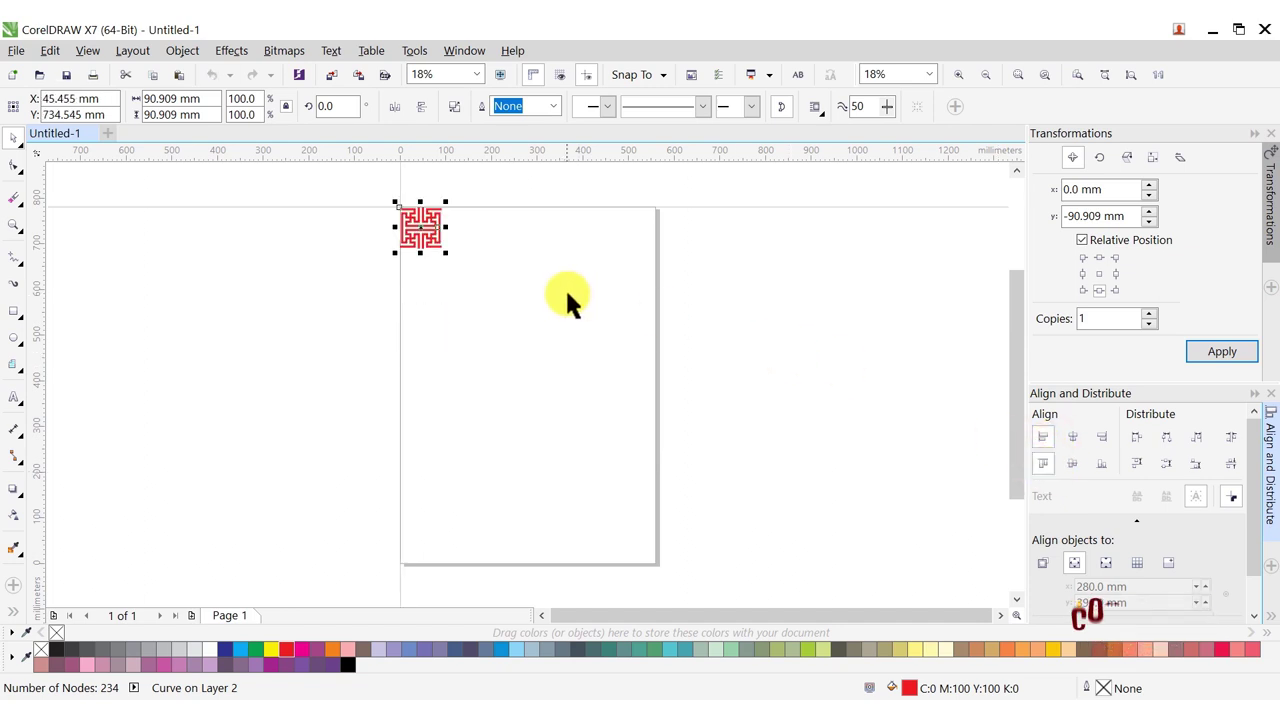
Step: Repeat the tile six times to the right at 90.909 mm spacing to form a row across the page
left_click(1115, 273)
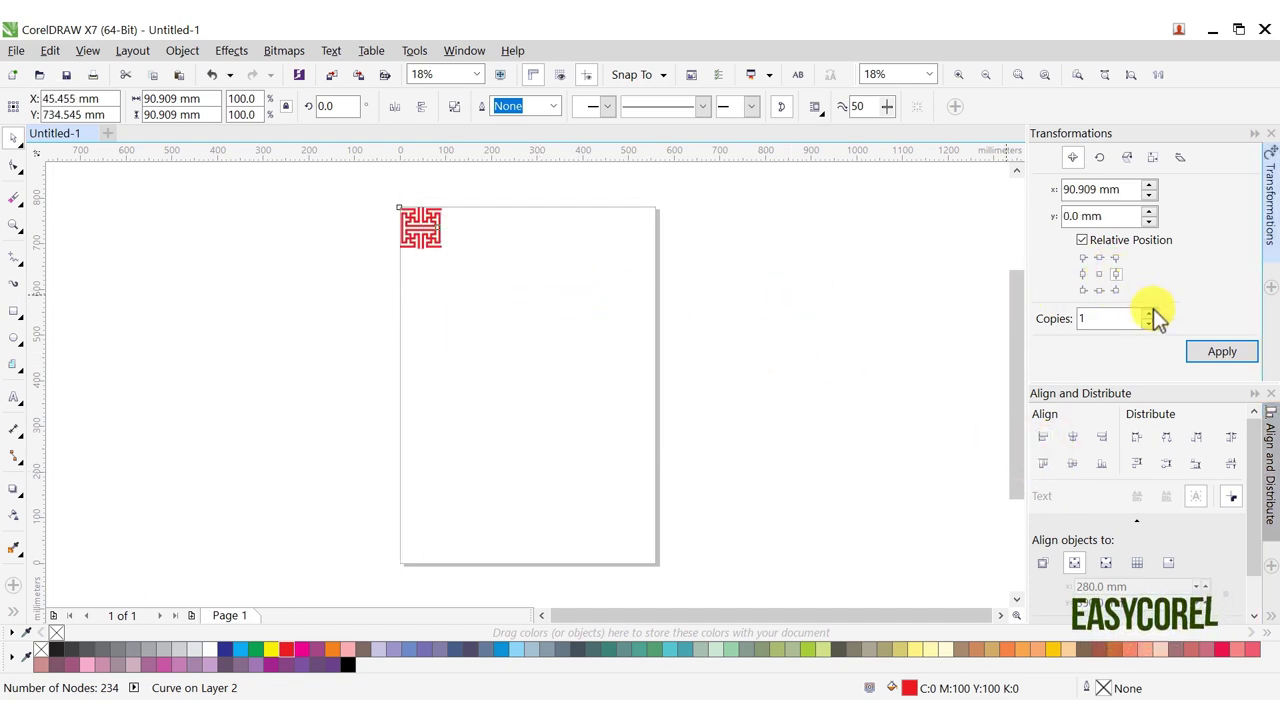
left_click(1207, 352)
left_click(1207, 352)
left_click(1207, 352)
left_click(1207, 352)
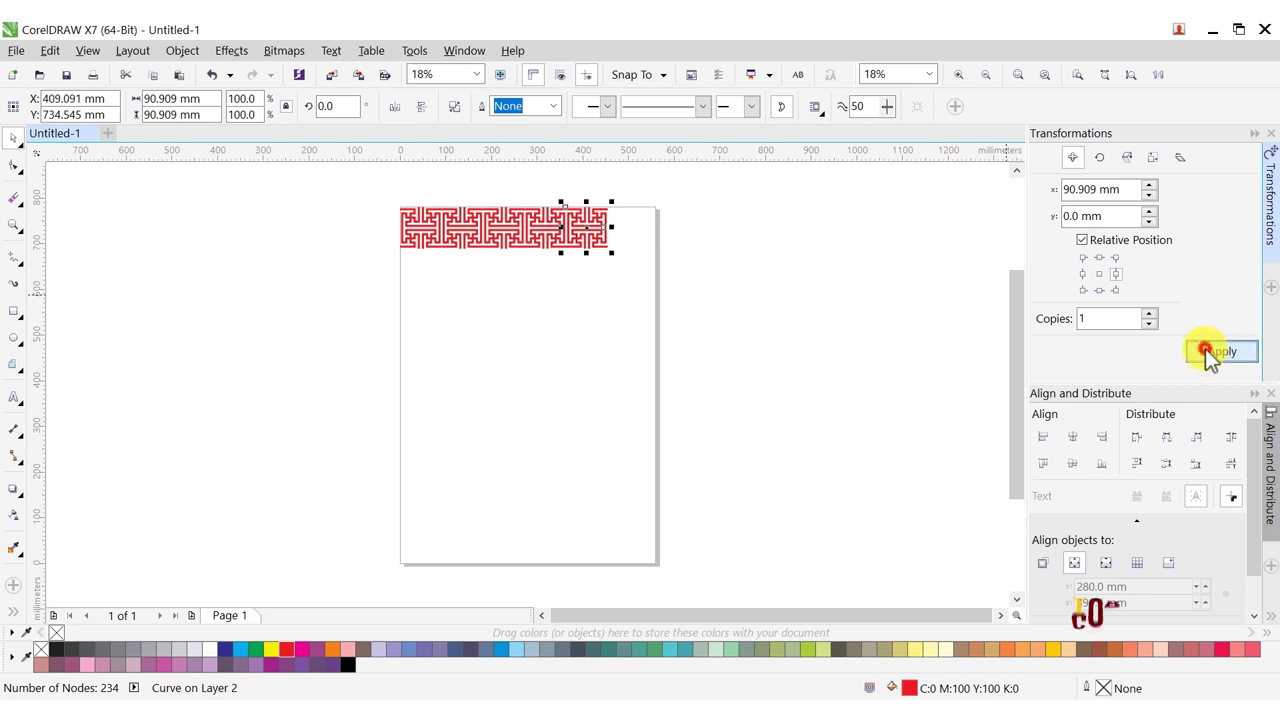
left_click(1205, 352)
left_click(1199, 349)
Step: Select all seven tiles and scale the row proportionally to a width of 560 mm
left_click_drag(800, 184, 277, 238)
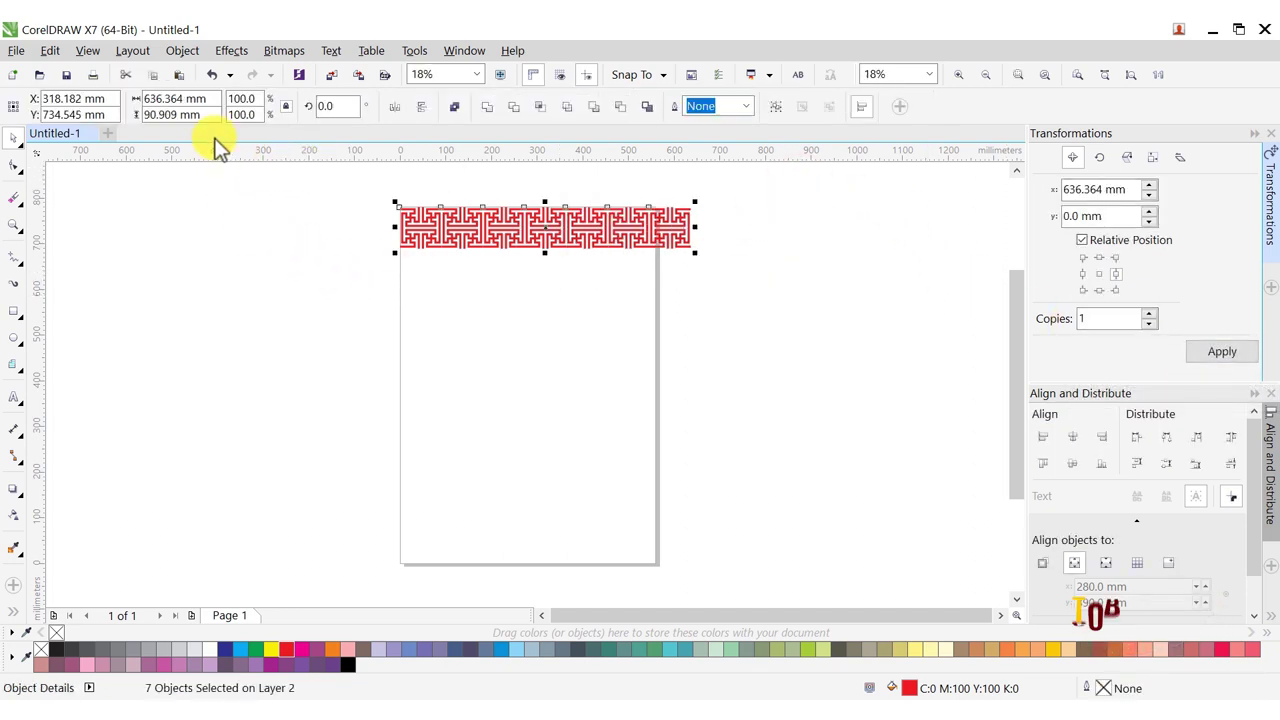
double_click(166, 100)
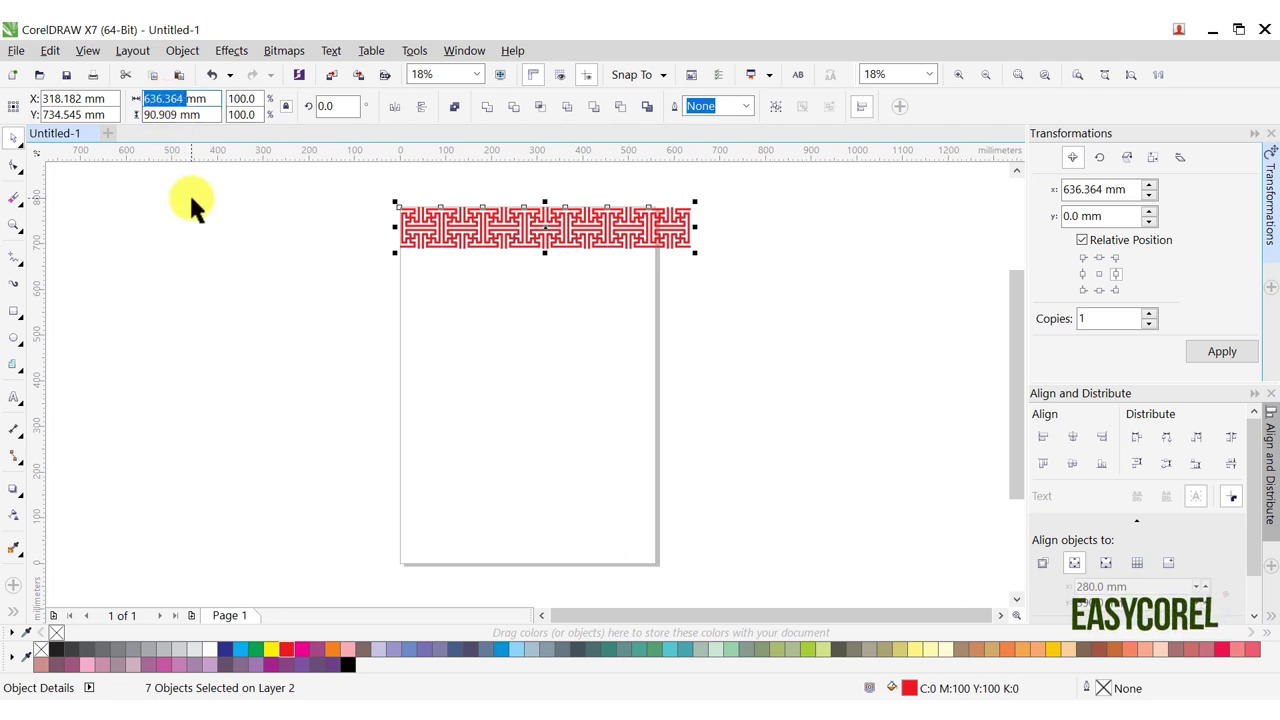
type("560")
key("Return")
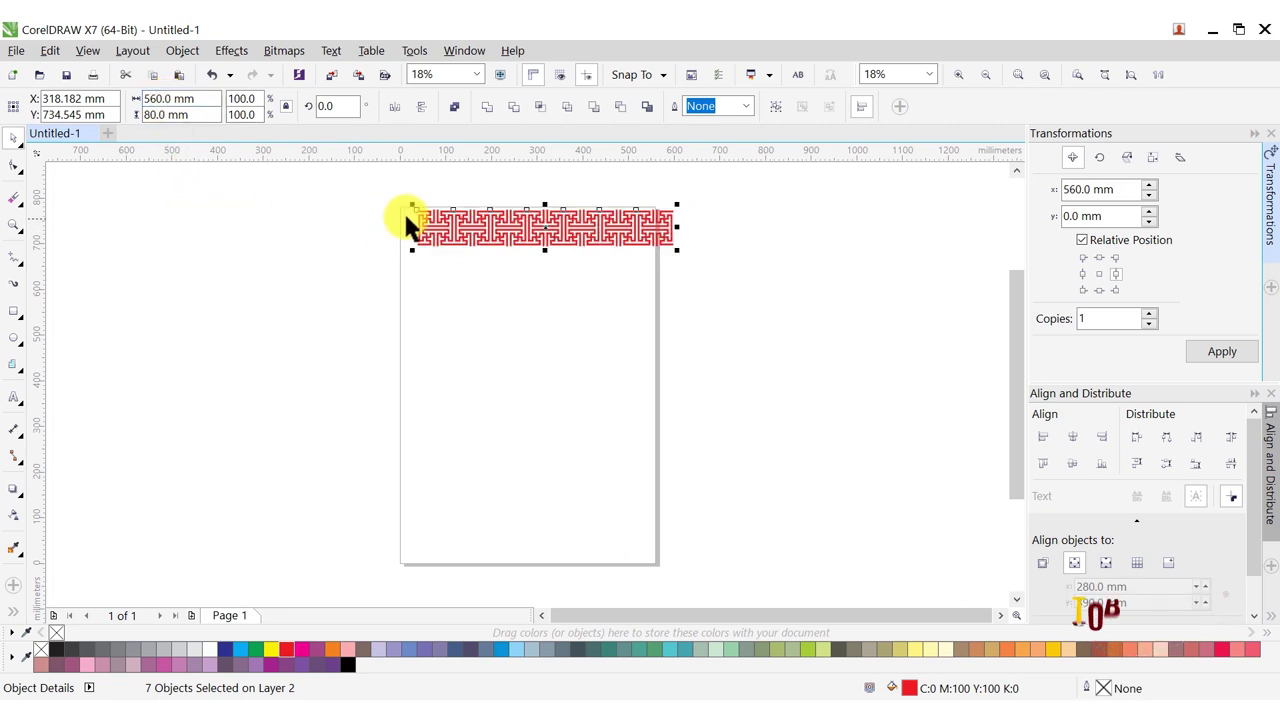
Step: Weld the scaled row into one curve and align it with the page's left and top edges
left_click(489, 110)
left_click(1042, 439)
left_click(1042, 463)
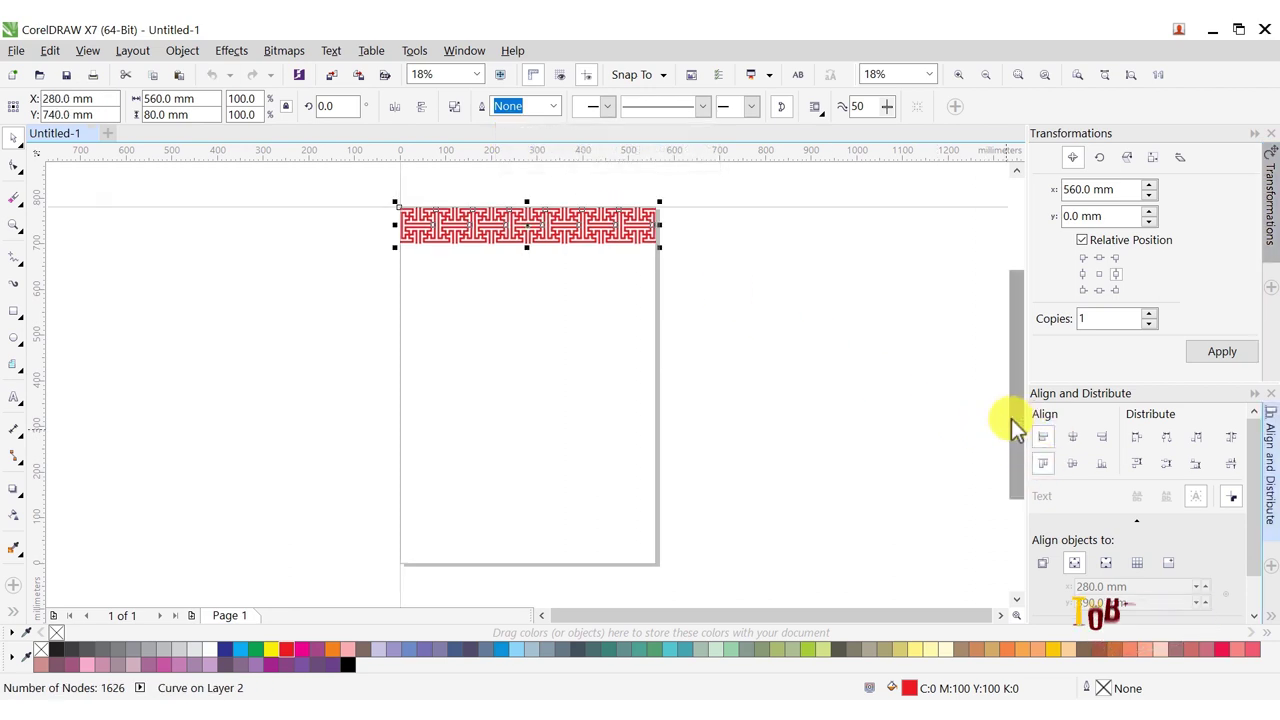
Step: Repeat the welded row nine times downward at 80 mm spacing to cover the page
left_click(1097, 290)
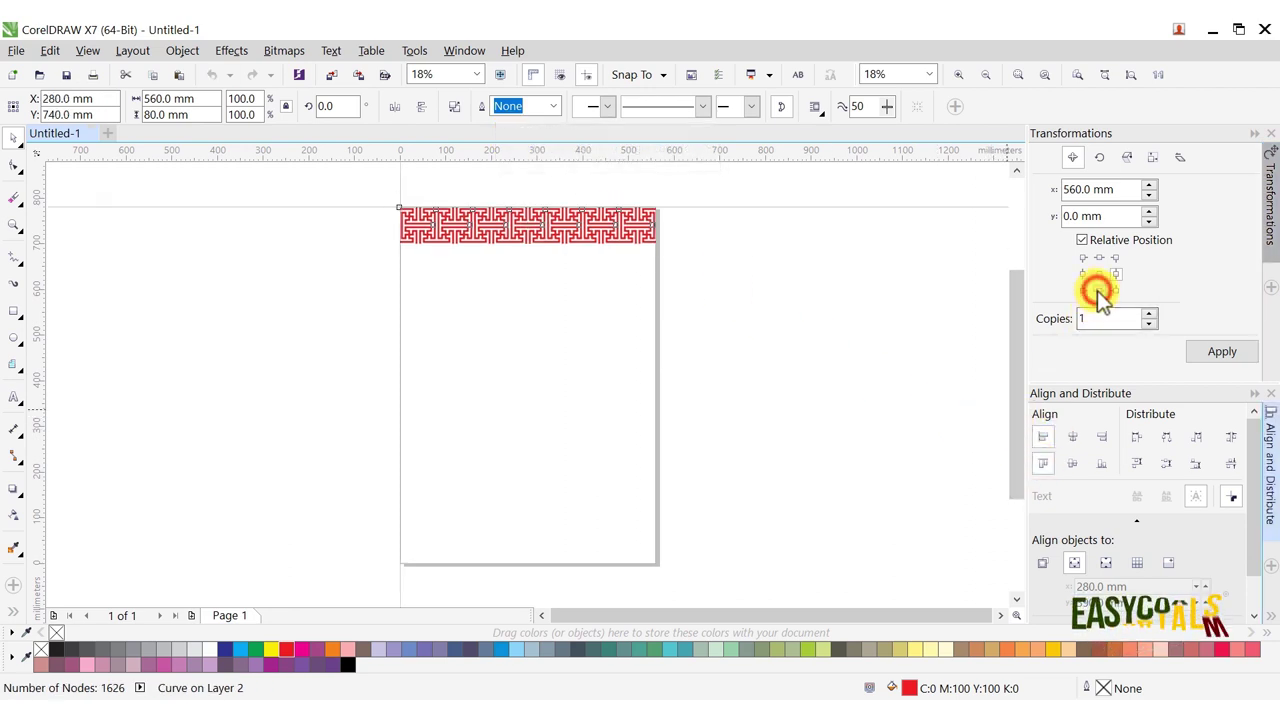
left_click(1214, 356)
left_click(1214, 357)
left_click(1214, 357)
left_click(1214, 358)
left_click(1216, 360)
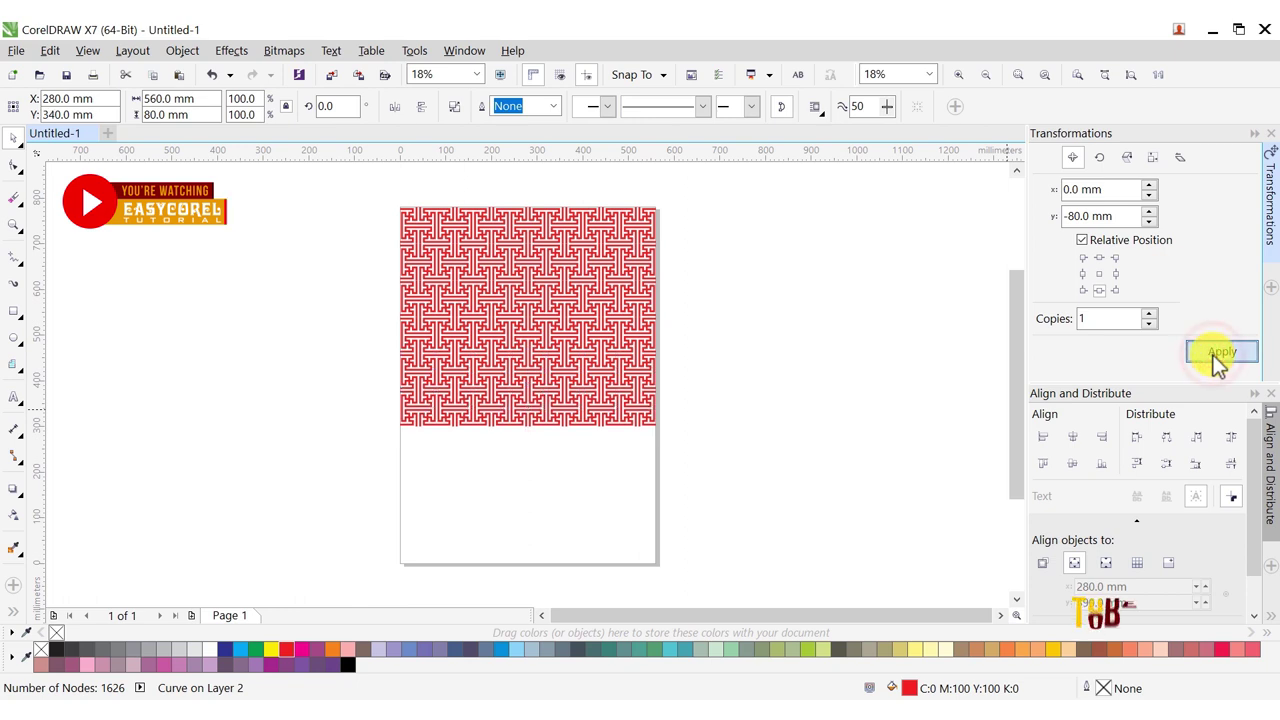
left_click(1218, 358)
left_click(1218, 358)
left_click(1216, 360)
left_click(1216, 360)
left_click(716, 582)
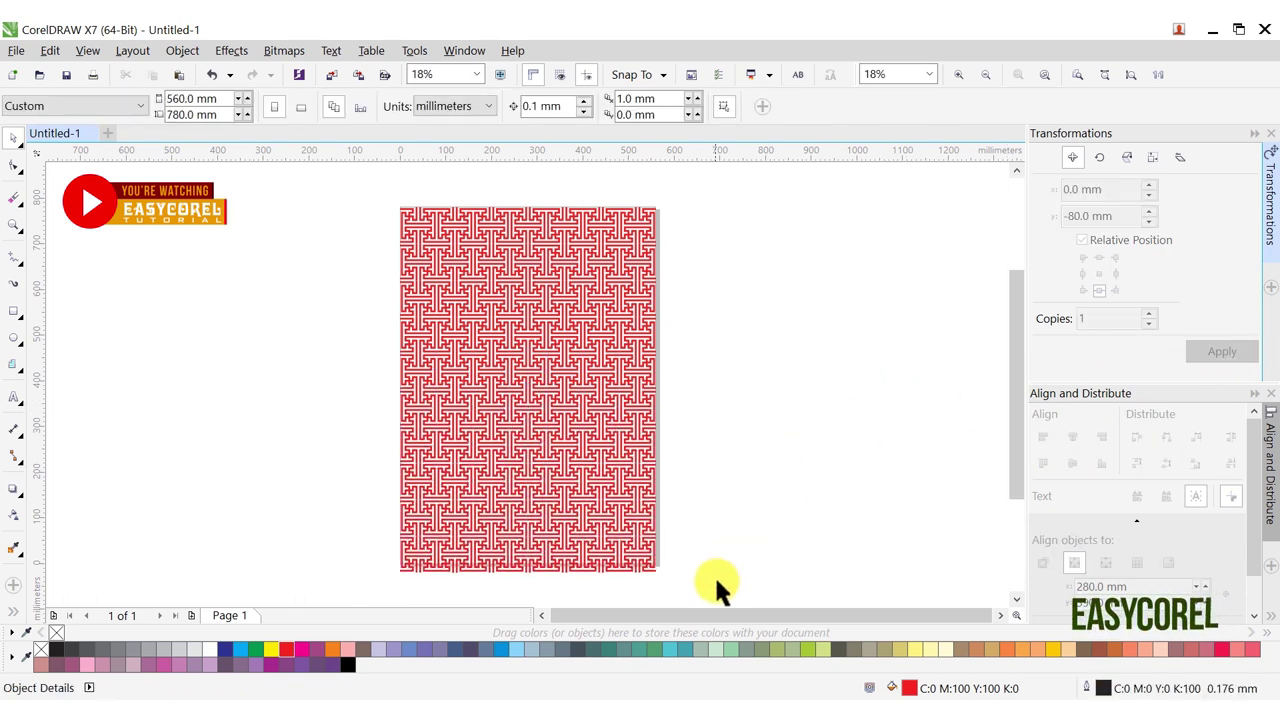
Step: Weld all ten rows into a single curve and fill it with black (C:100 M:100 Y:100 K:100)
left_click_drag(716, 580, 357, 191)
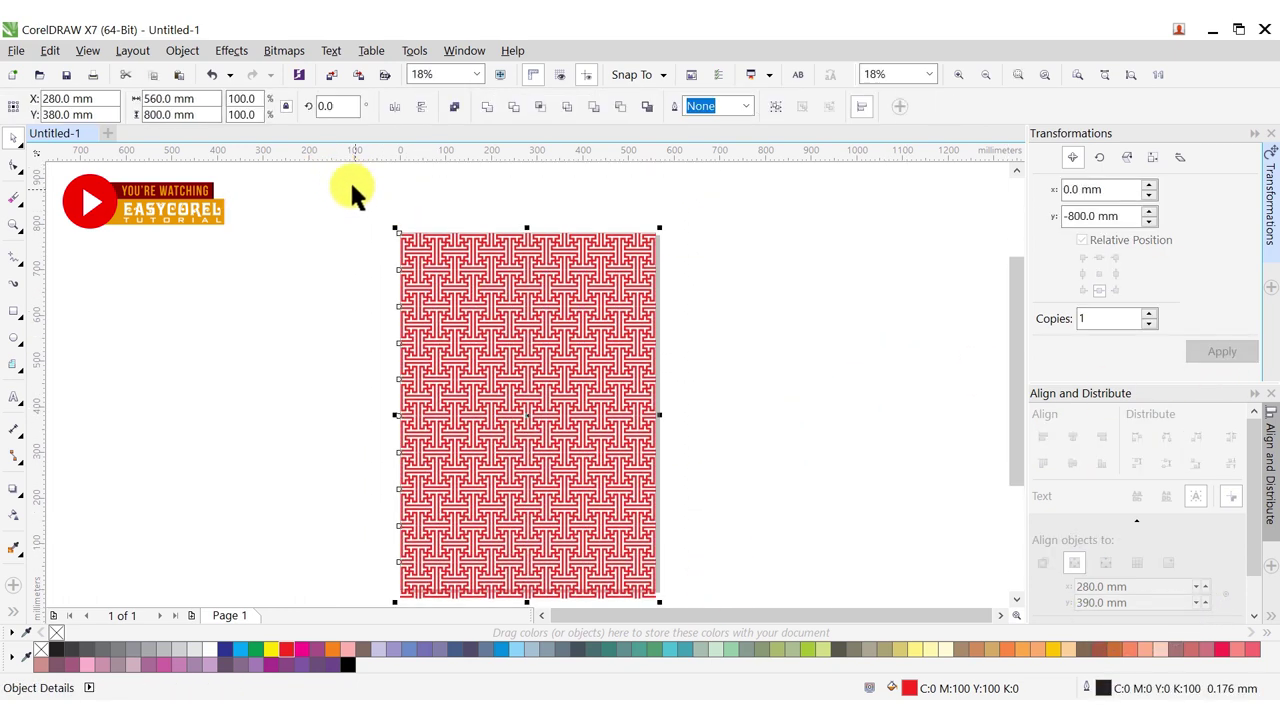
left_click(486, 108)
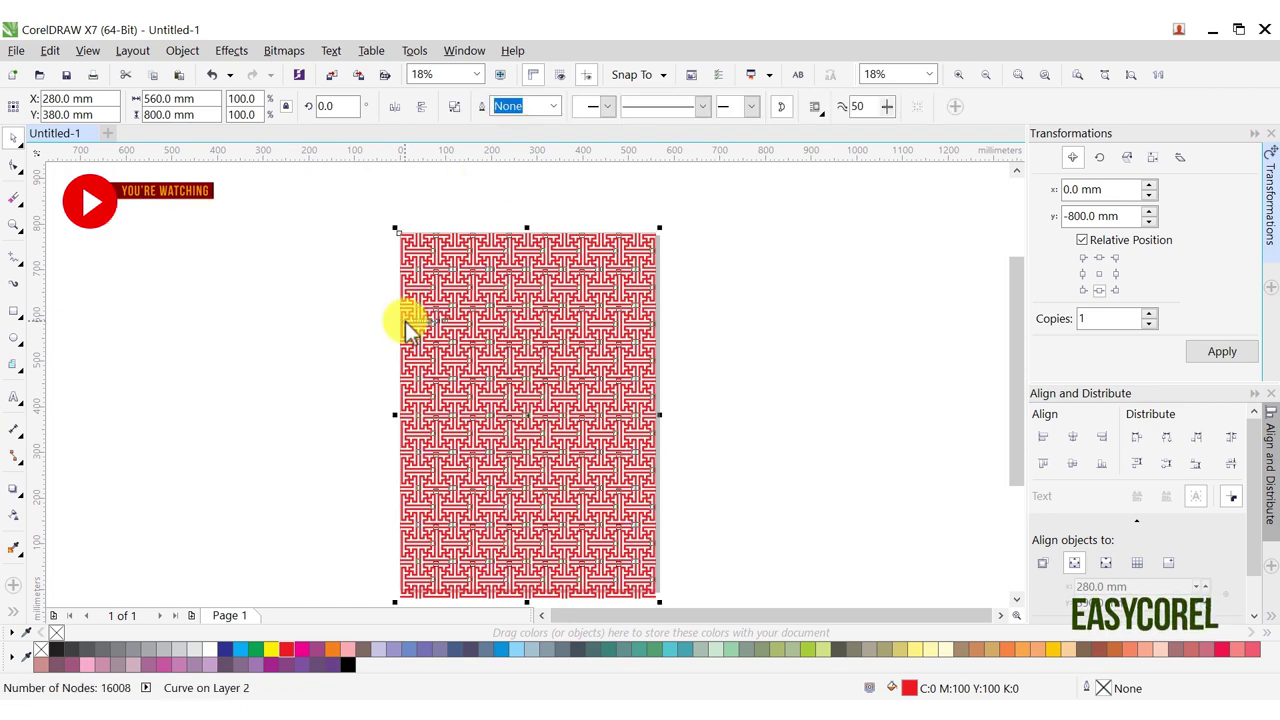
left_click(347, 665)
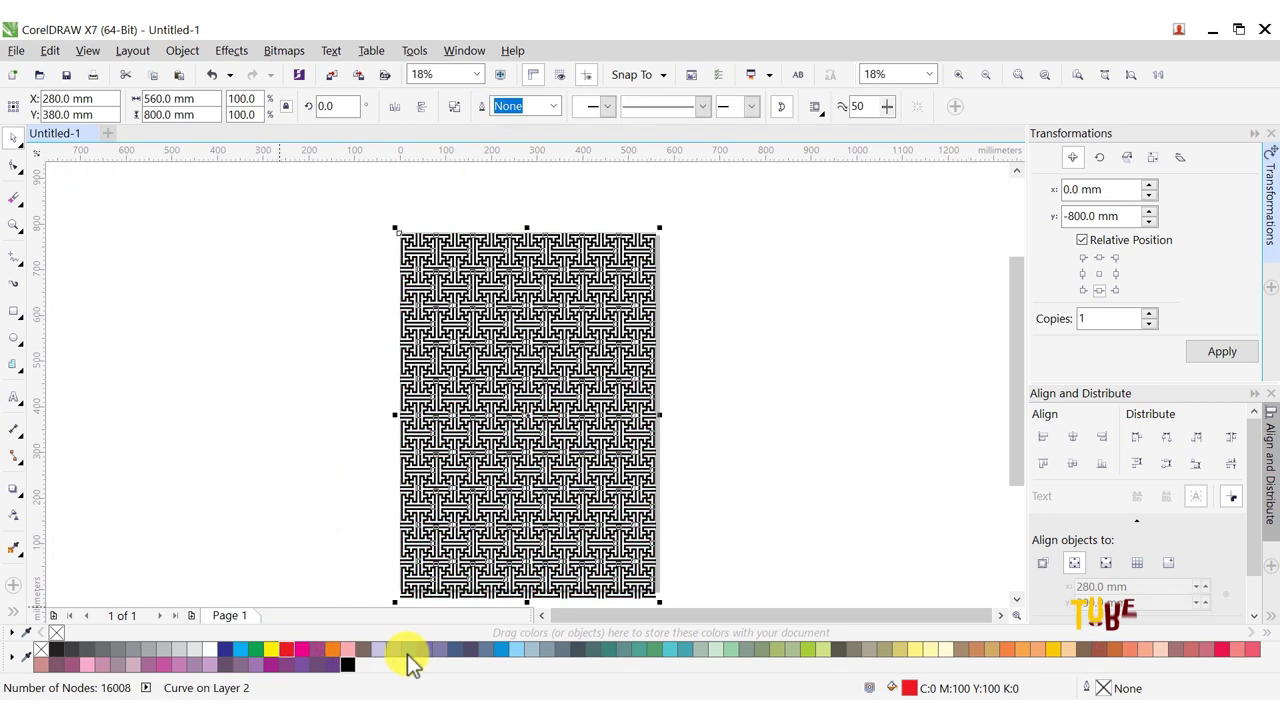
left_click(1015, 75)
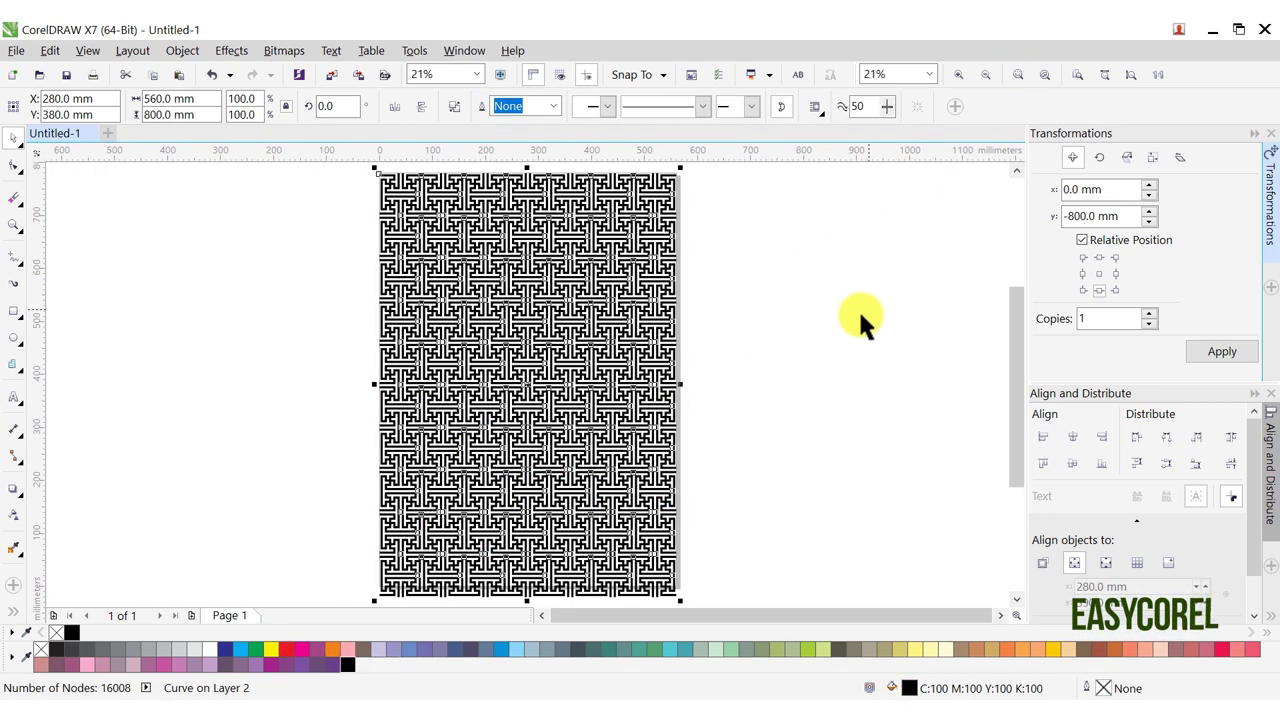
left_click(852, 309)
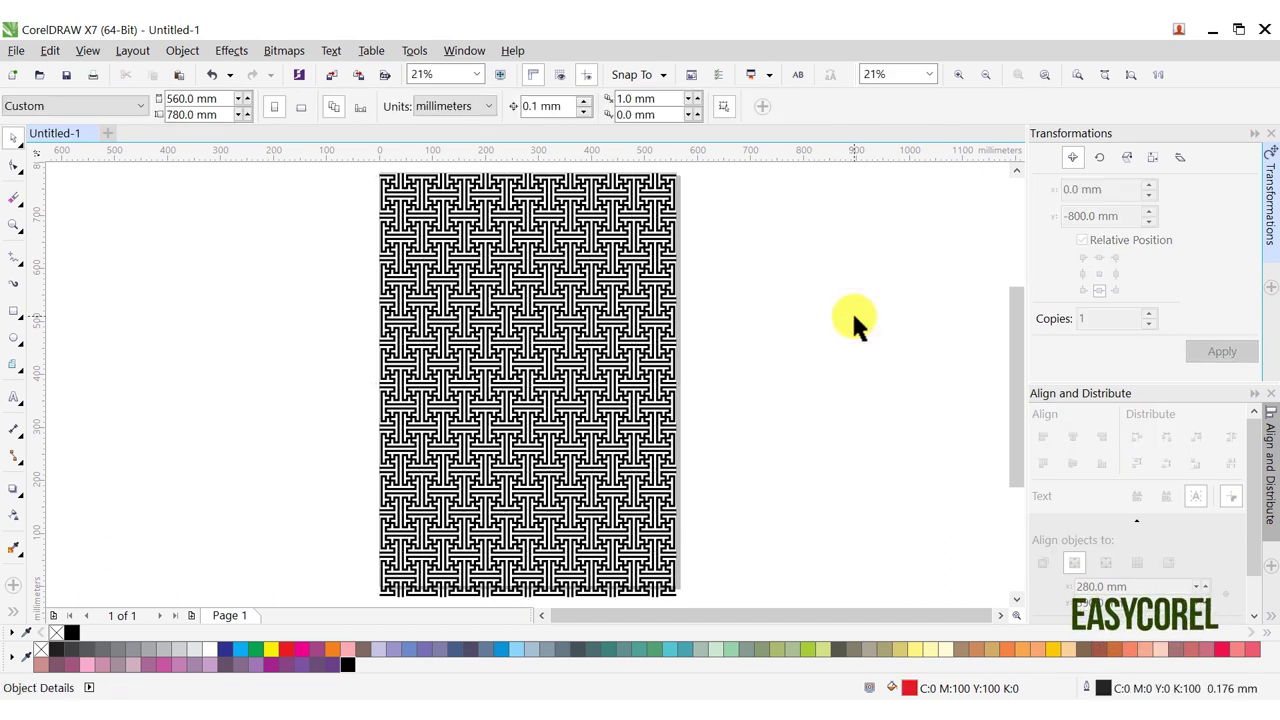
left_click(1255, 134)
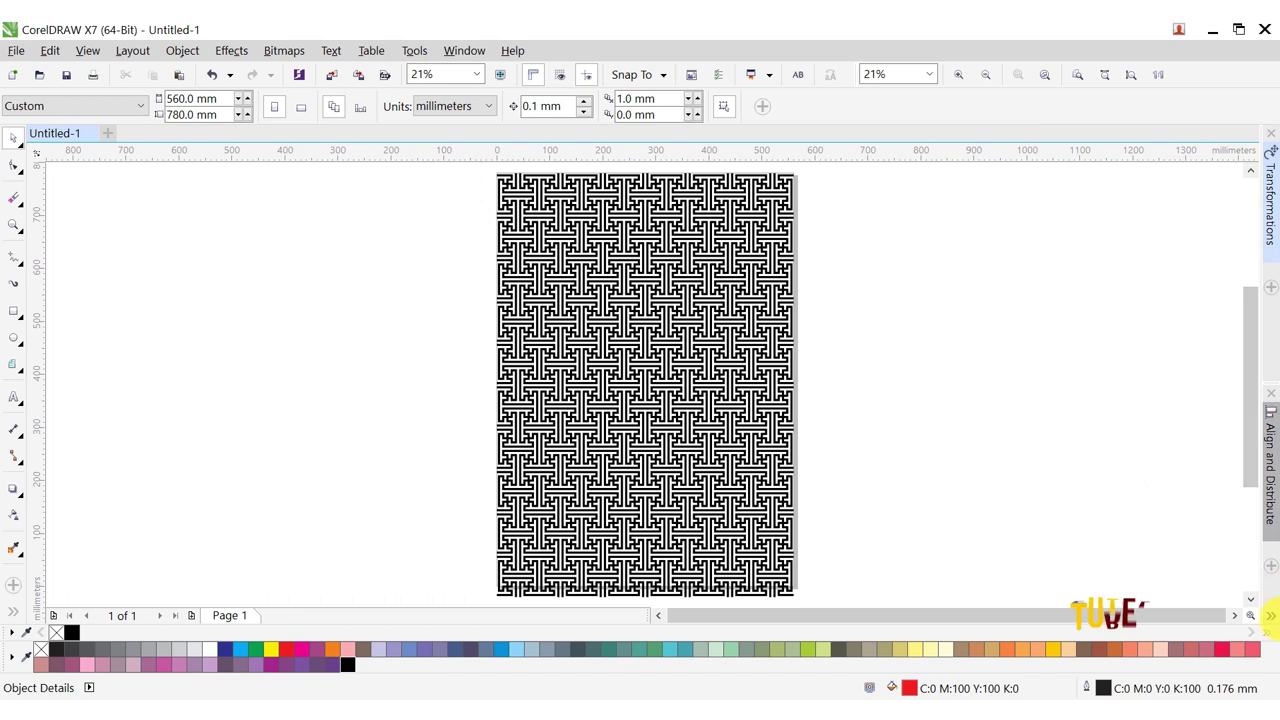